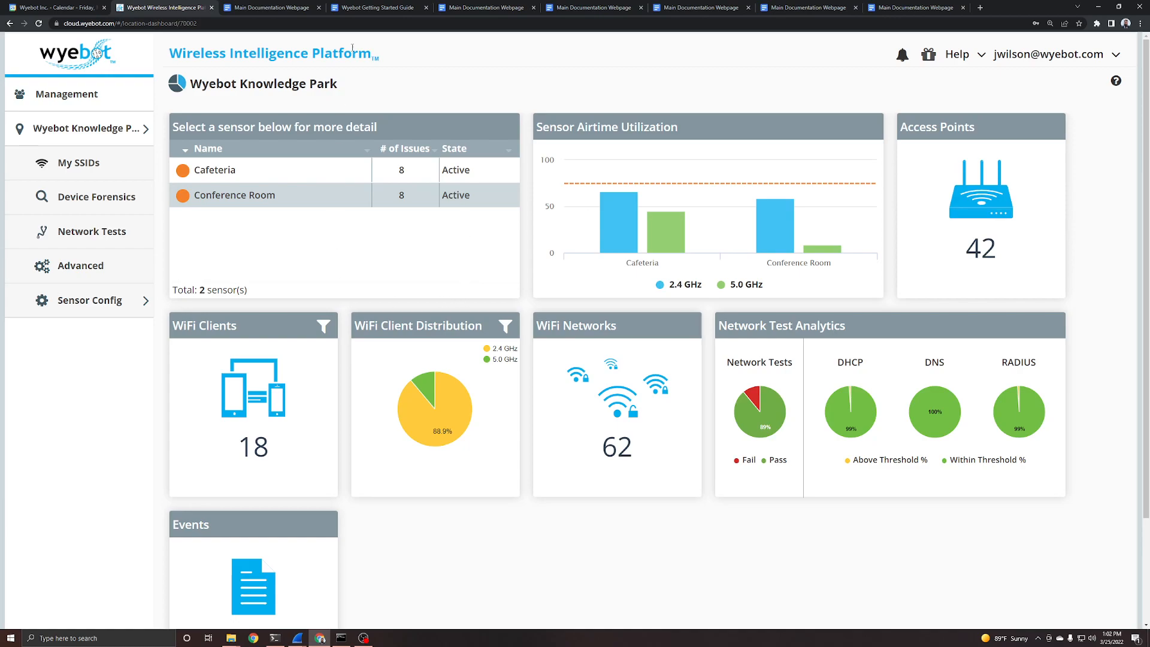
# - Read the Wyebot Getting Started Guide's connection steps and its troubleshooting table on LED states and firewall ports
pyautogui.click(376, 9)
pyautogui.scroll(20, 461, 240)
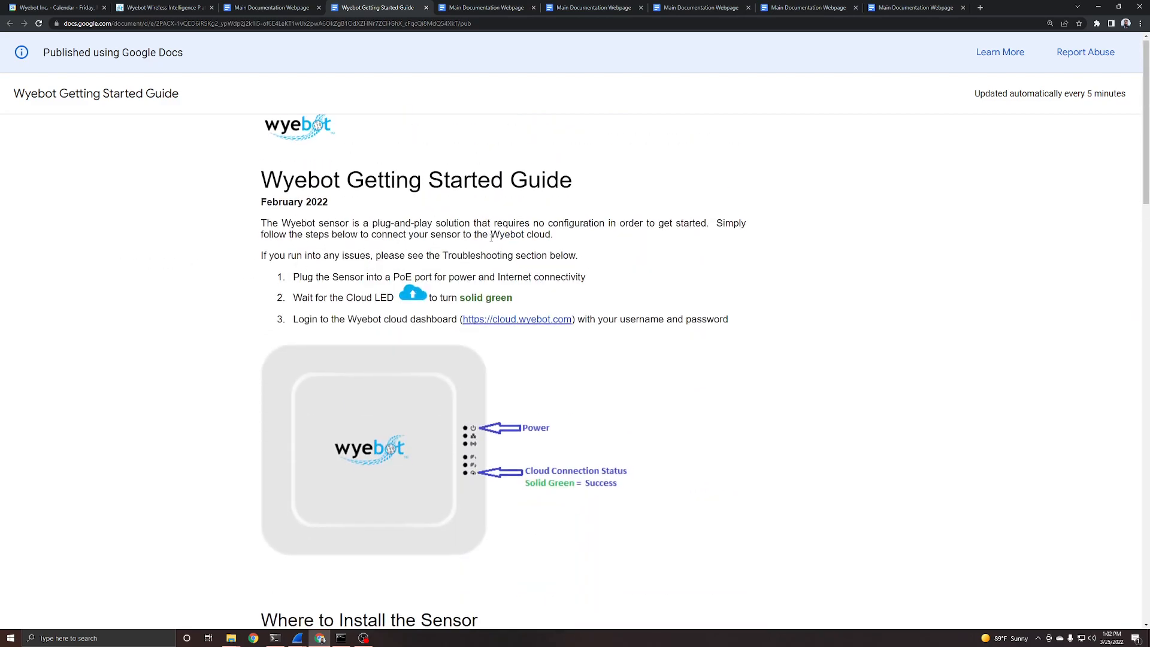
pyautogui.scroll(-10, 595, 350)
pyautogui.scroll(-3, 595, 350)
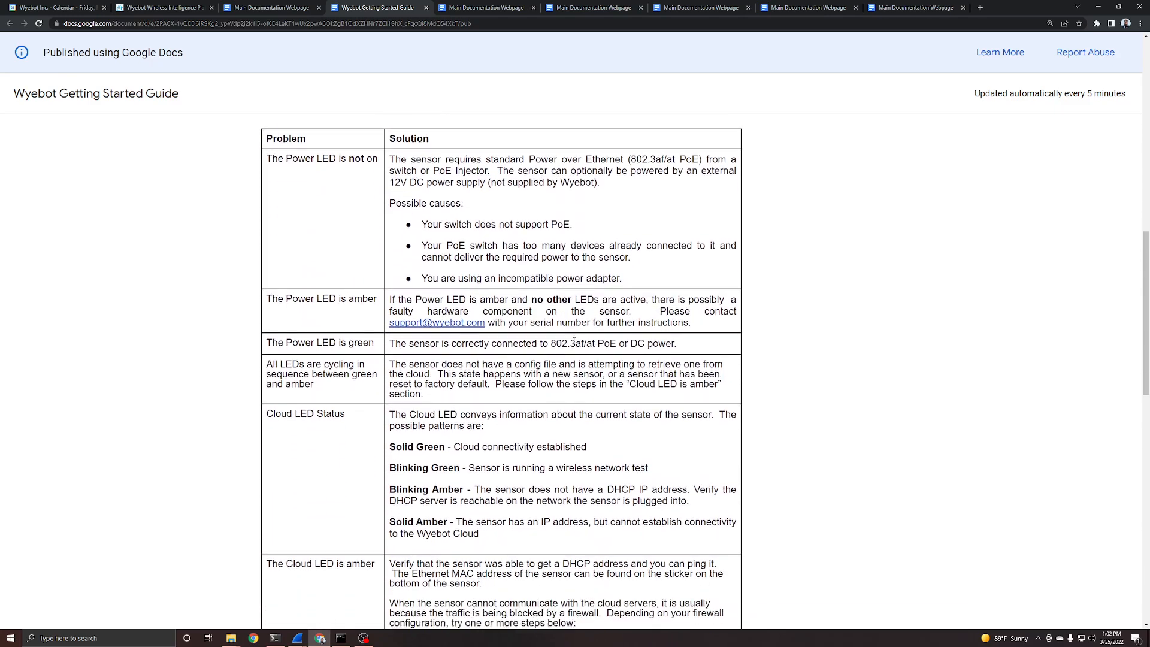
pyautogui.scroll(-3, 376, 445)
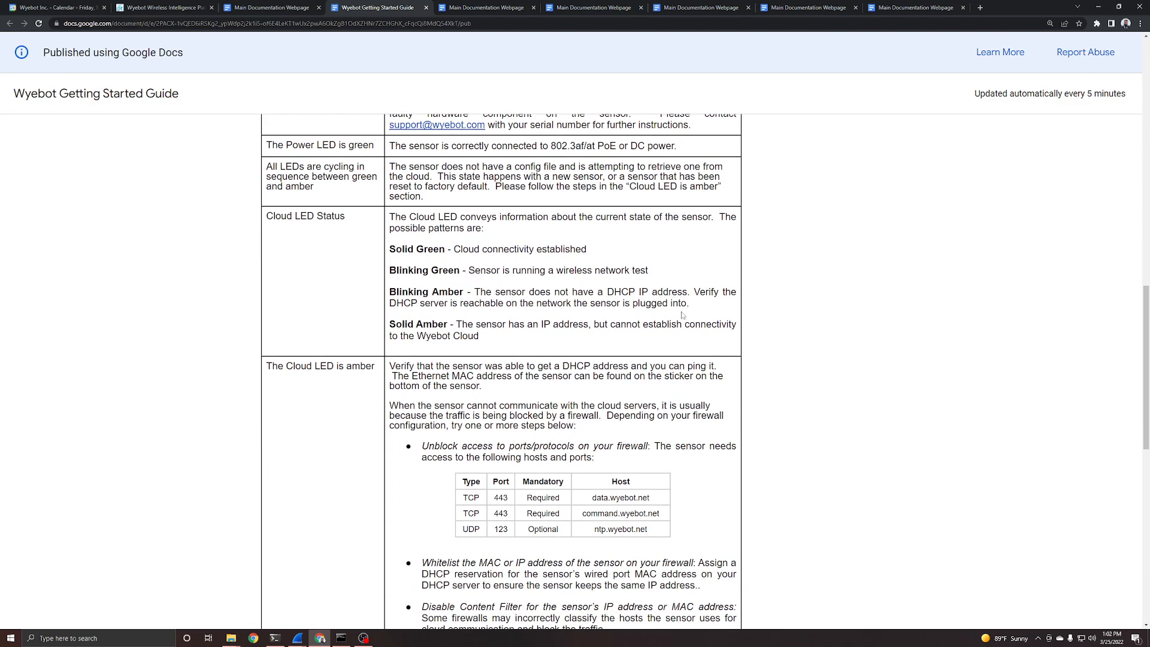
pyautogui.scroll(-1, 805, 302)
pyautogui.scroll(-1, 515, 375)
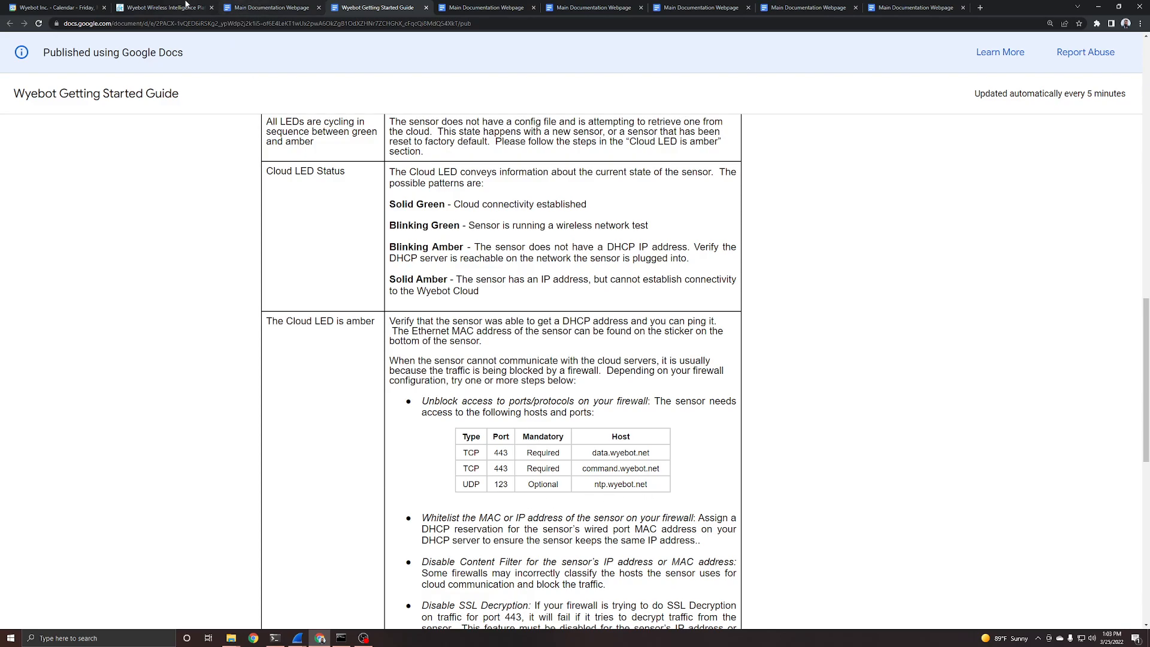
# - Return to the Wireless Intelligence Platform and switch to the Wyebot Demo location's dashboard
pyautogui.click(165, 8)
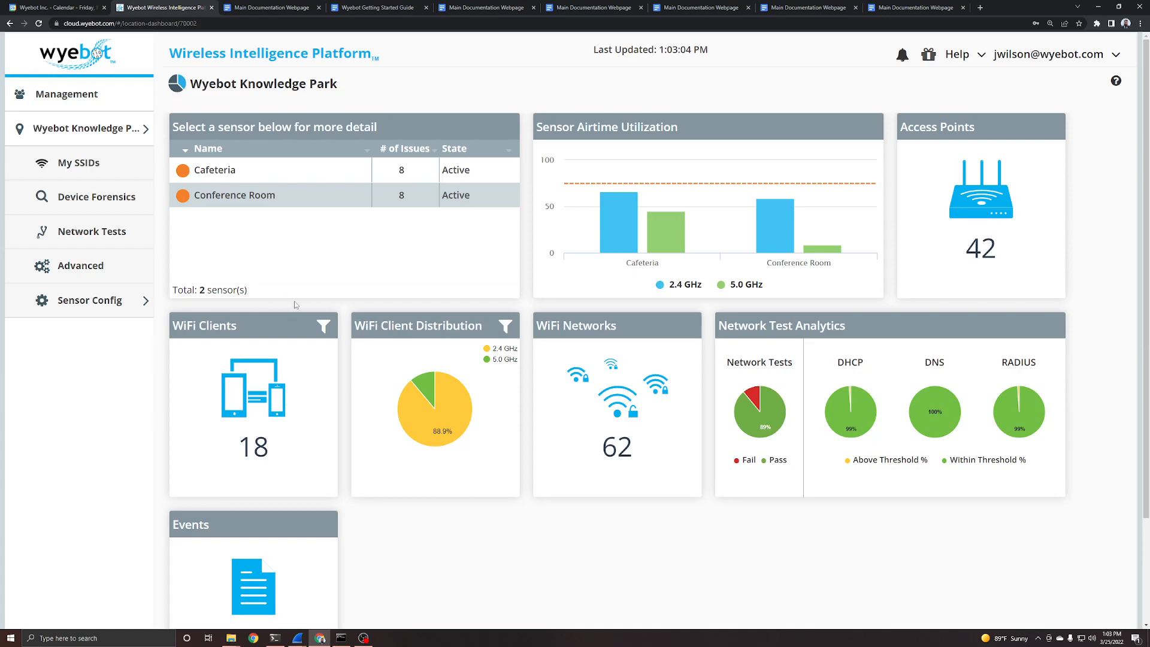
pyautogui.click(133, 133)
pyautogui.click(113, 124)
pyautogui.click(76, 164)
pyautogui.click(93, 142)
pyautogui.click(179, 148)
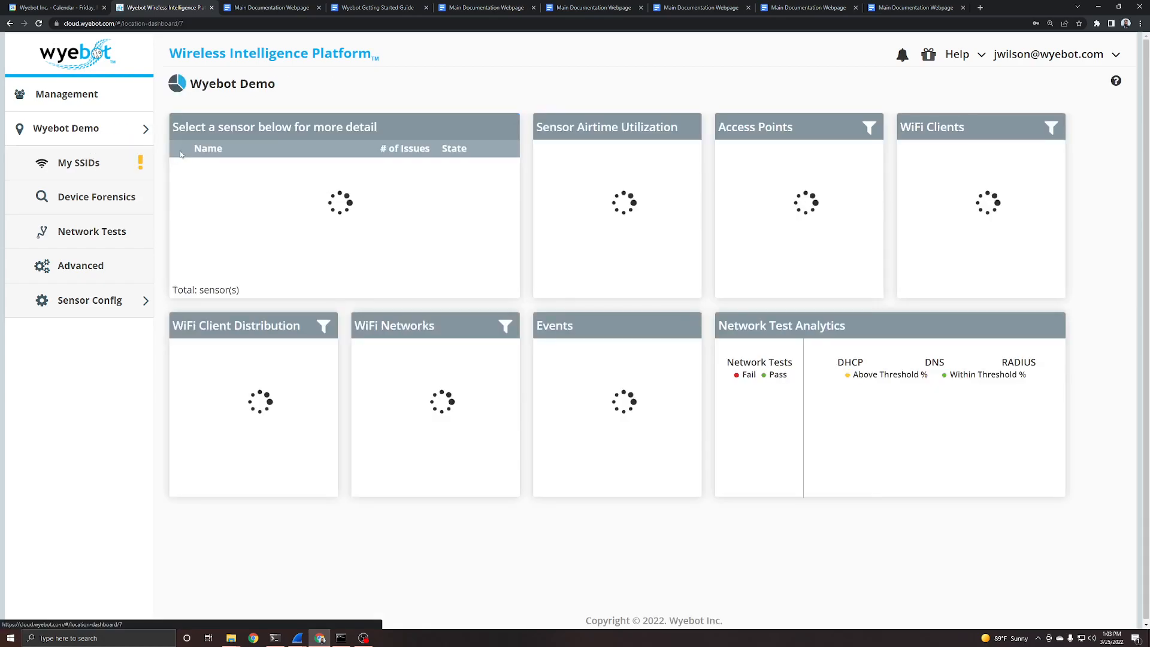
# - Examine the detected SSIDs and the SSID profiles in Wyebot Demo's My SSIDs
pyautogui.scroll(-3, 285, 326)
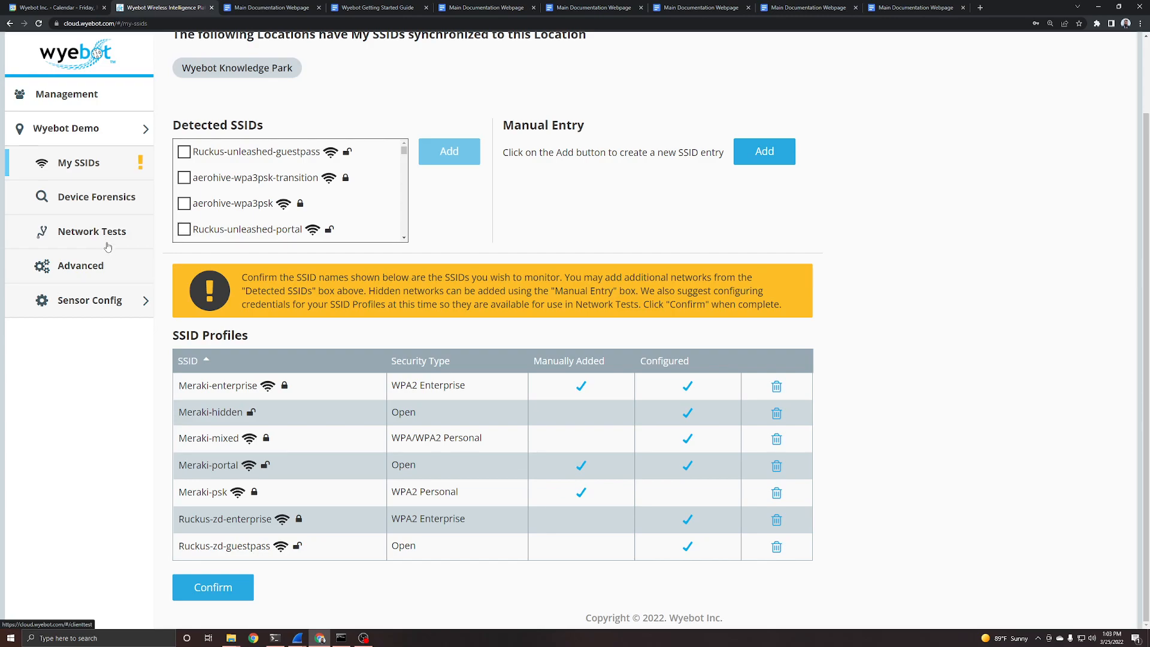
pyautogui.scroll(3, 240, 287)
pyautogui.scroll(-2, 335, 287)
pyautogui.scroll(-3, 345, 354)
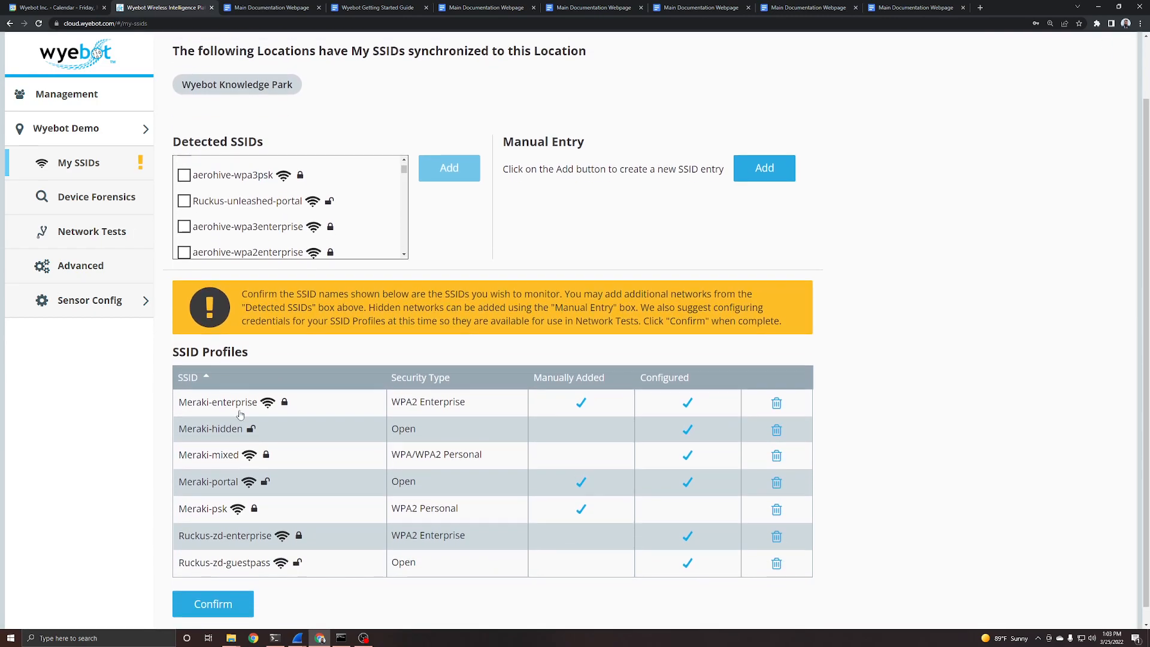
pyautogui.scroll(2, 430, 472)
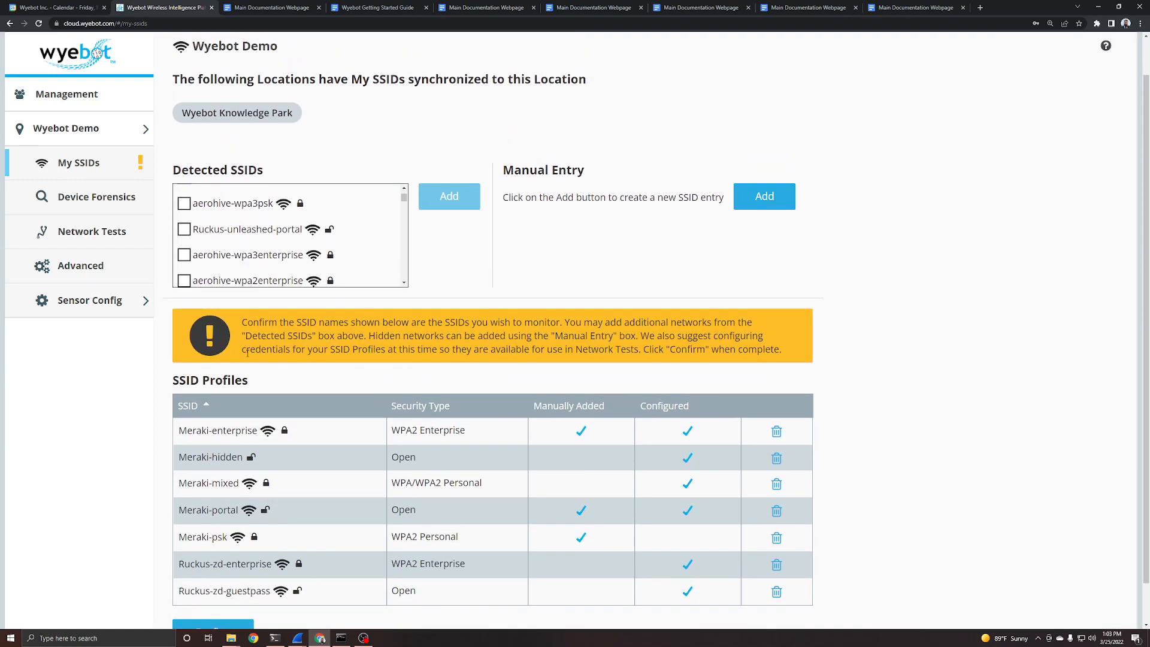
pyautogui.scroll(2, 291, 264)
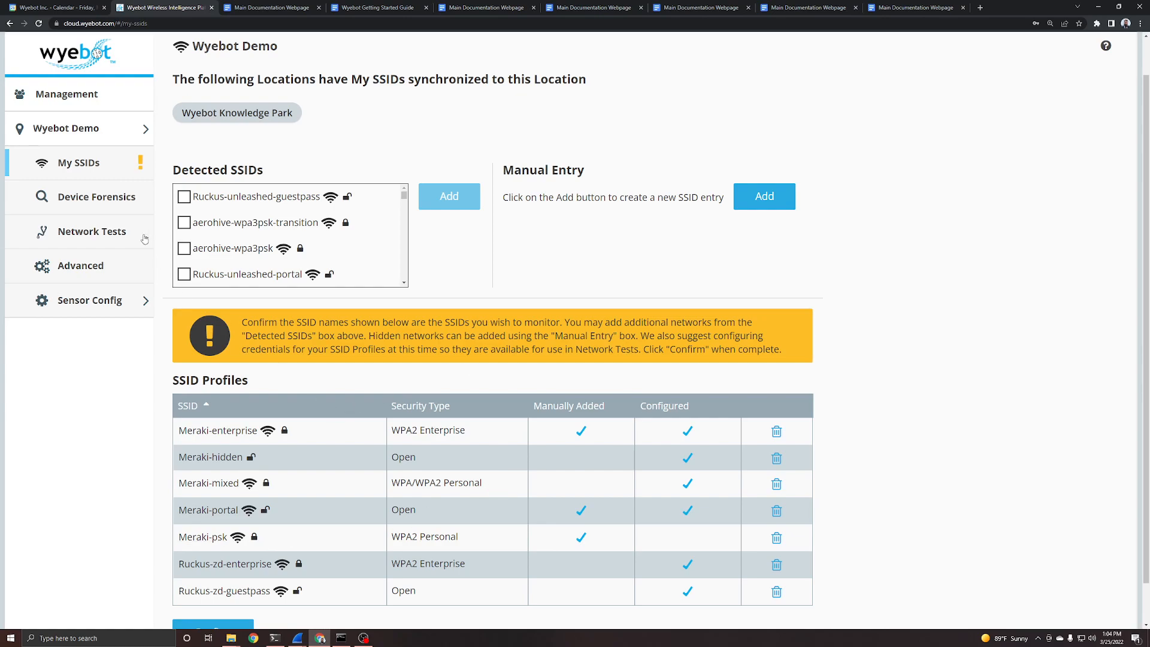
# - View the dashboards of the Wyebot Demo, Wyebot Knowledge Park and Conference locations one after another
pyautogui.click(114, 129)
pyautogui.click(192, 147)
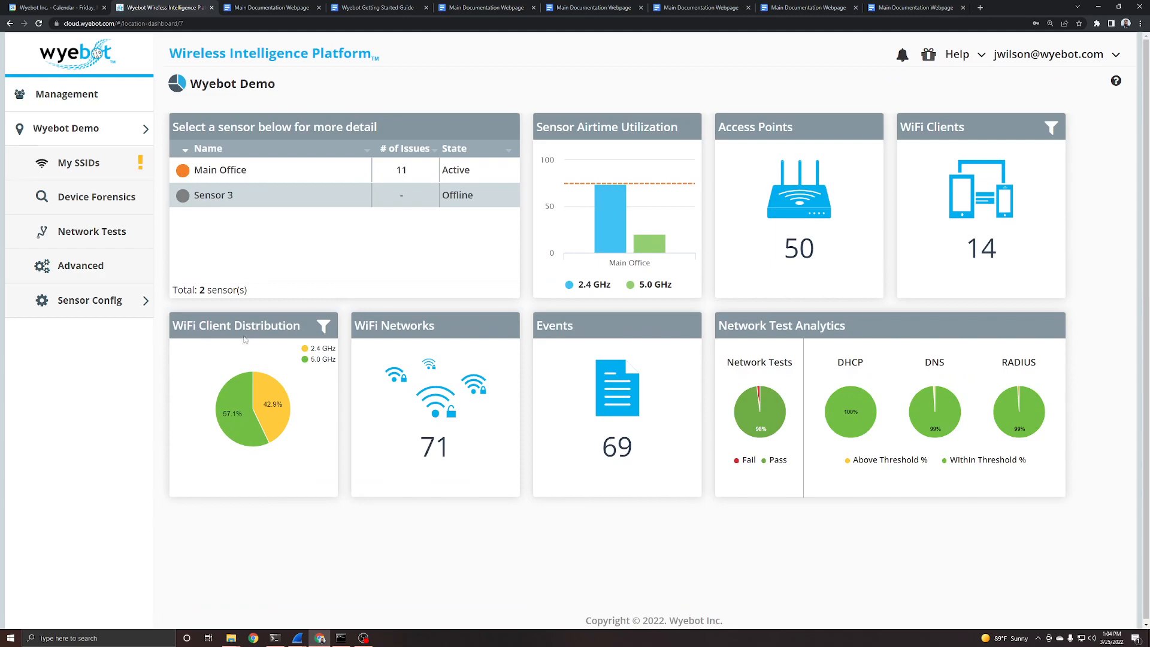
pyautogui.click(96, 130)
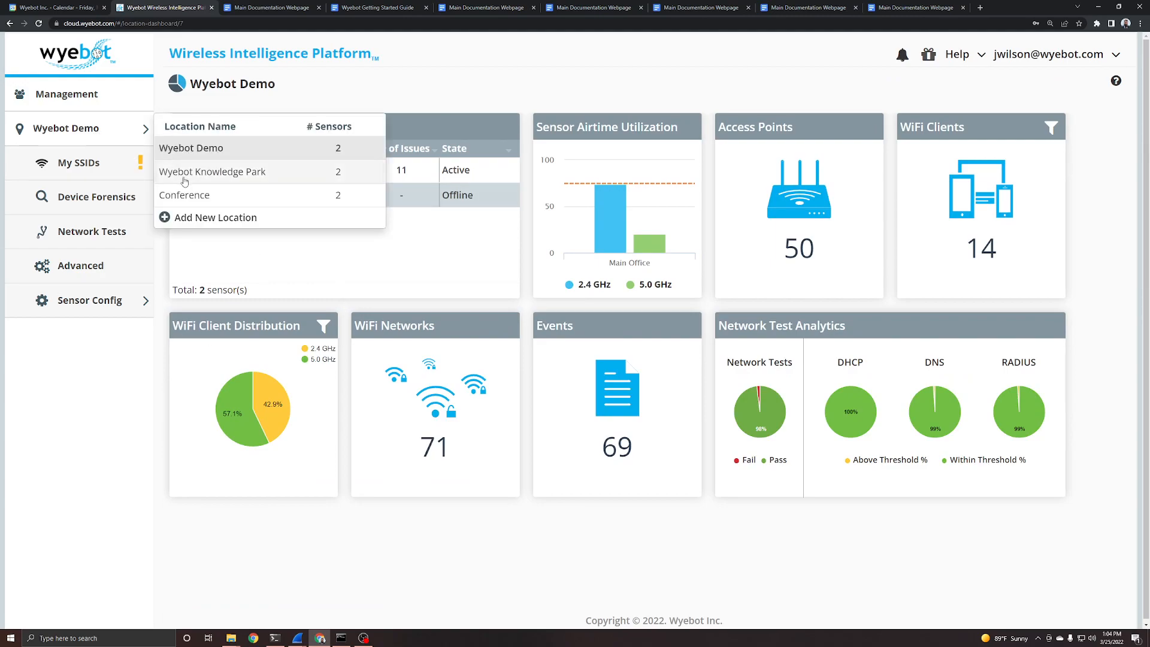
pyautogui.click(186, 170)
pyautogui.click(127, 130)
pyautogui.click(183, 192)
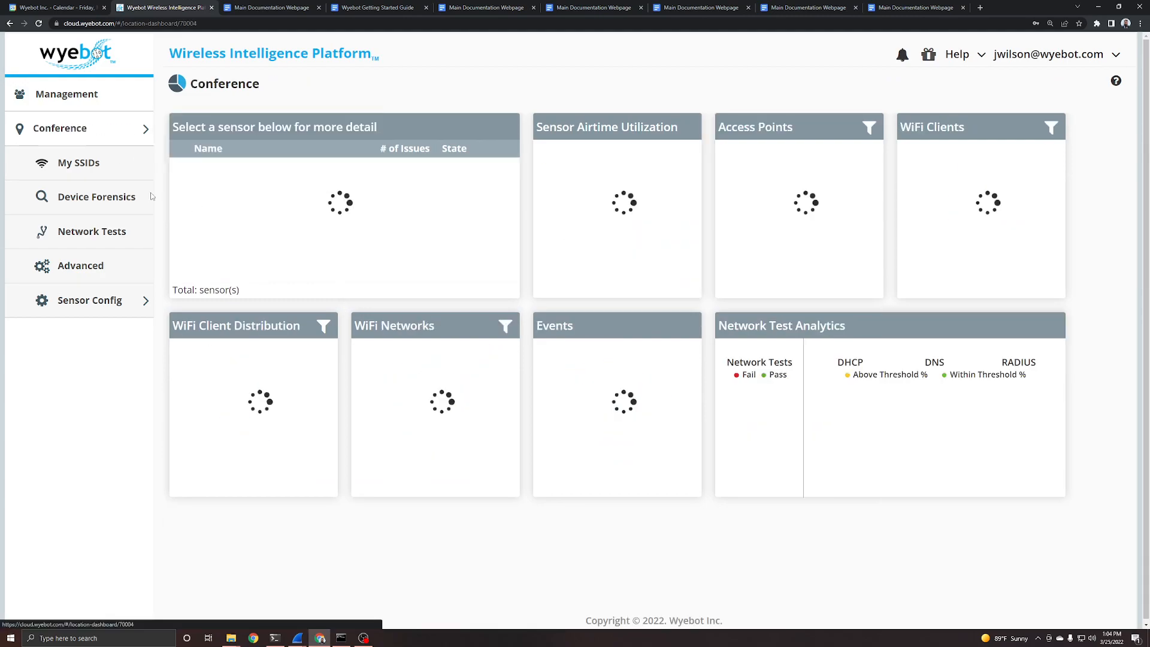
# - Check the SSID synchronization options in Conference's My SSIDs and return to the Conference dashboard
pyautogui.click(82, 167)
pyautogui.click(312, 128)
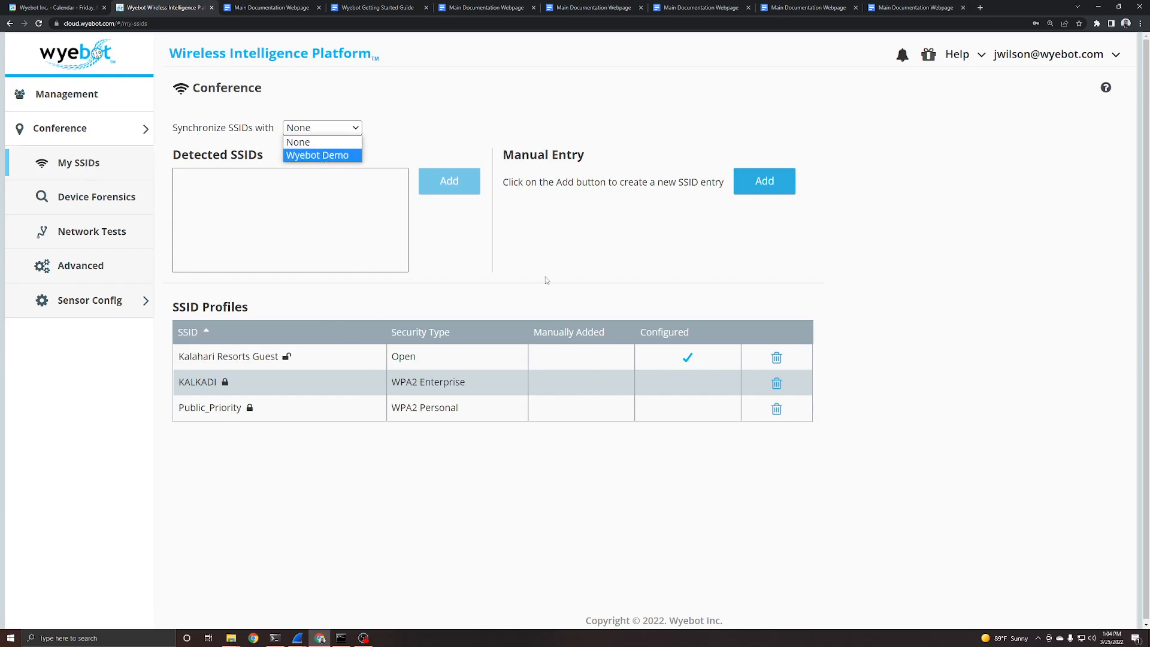
pyautogui.click(109, 133)
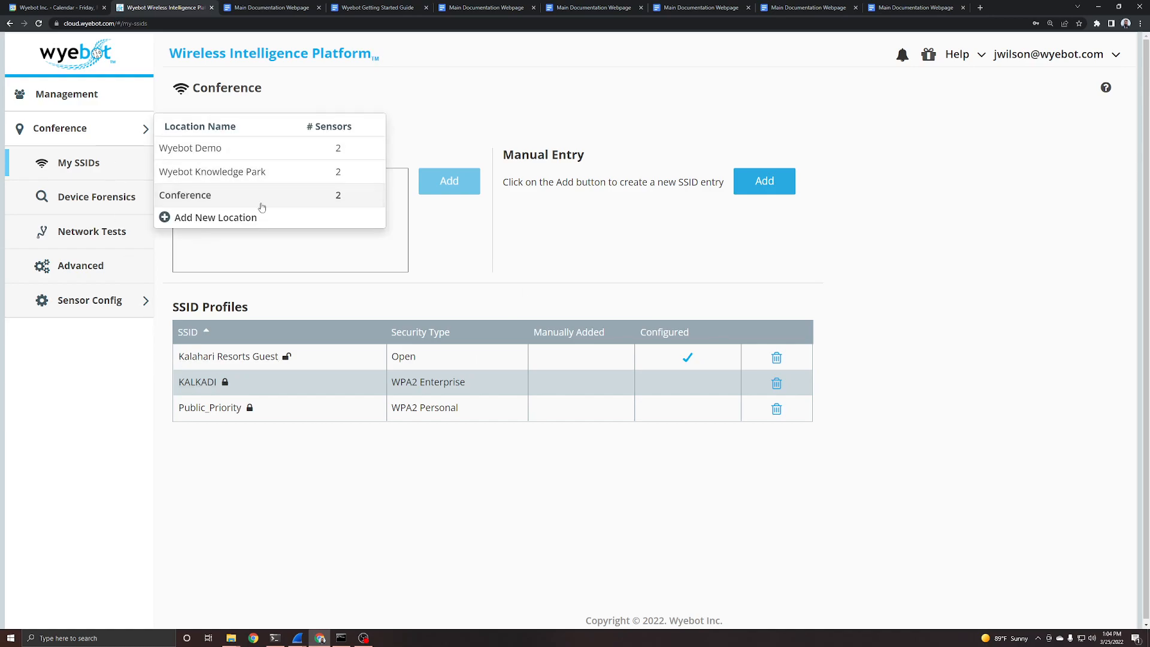
pyautogui.click(193, 196)
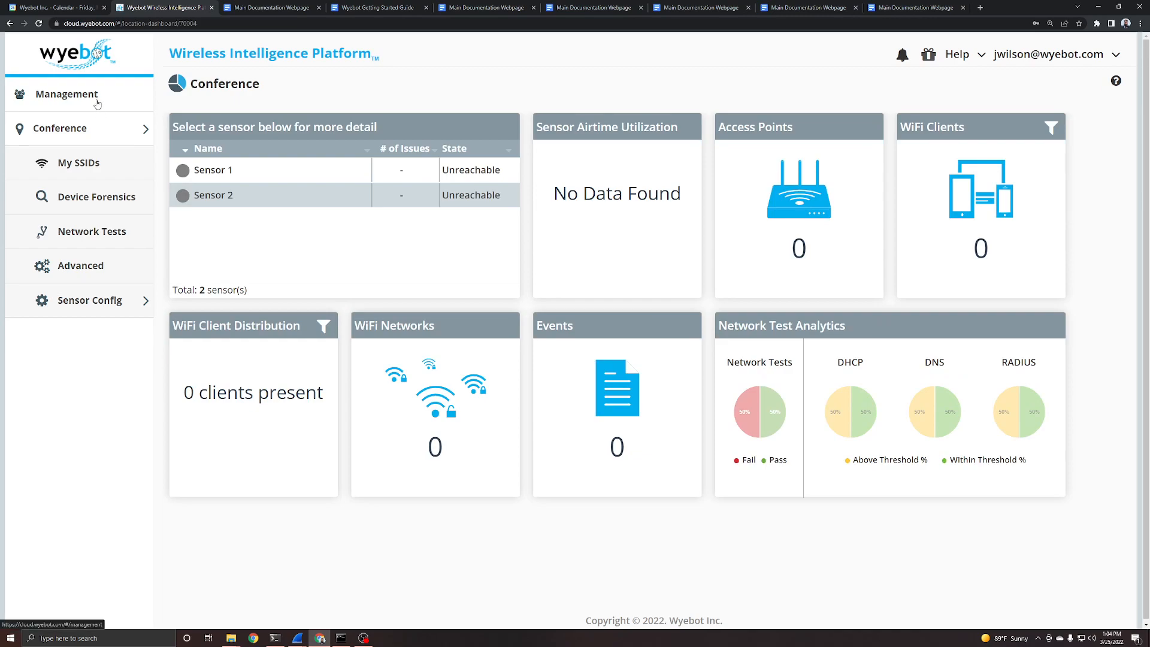
# - Inspect the address fields and the copy-settings choices for adding a location in Management, and close the form without saving
pyautogui.click(95, 99)
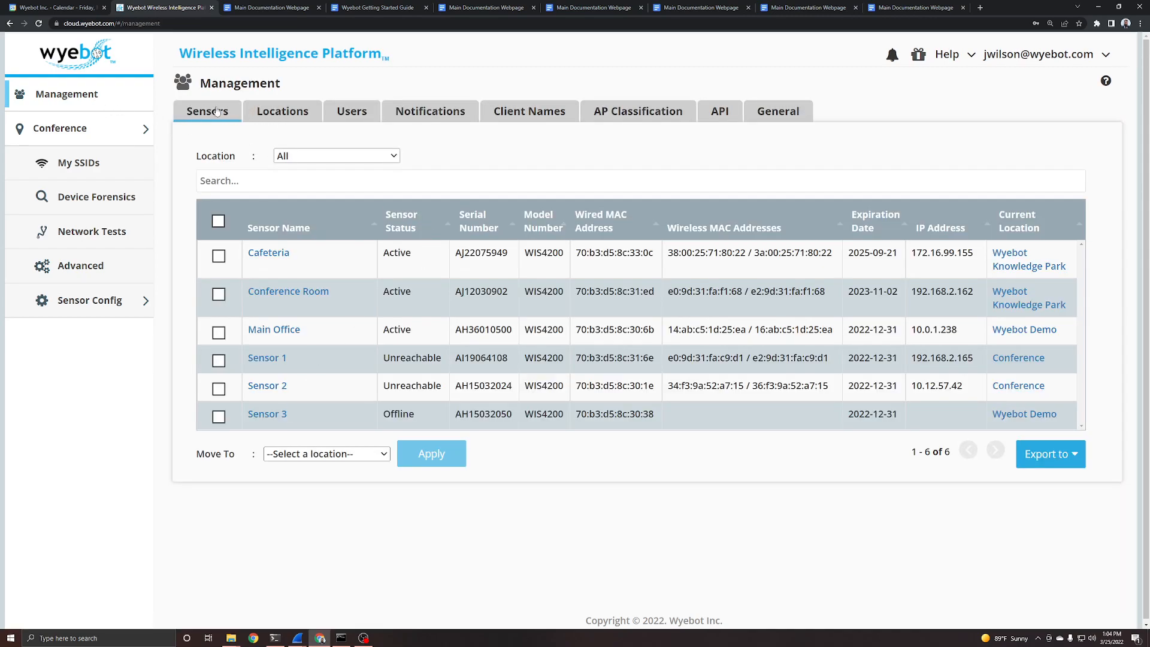
pyautogui.click(283, 117)
pyautogui.click(221, 157)
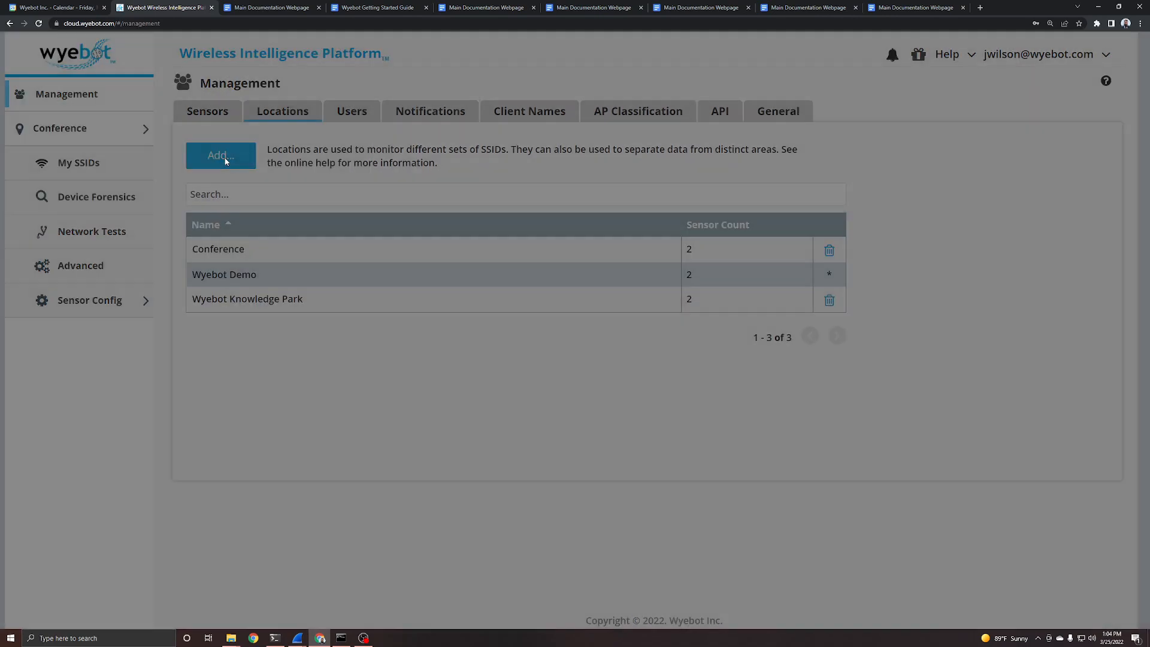
pyautogui.click(555, 111)
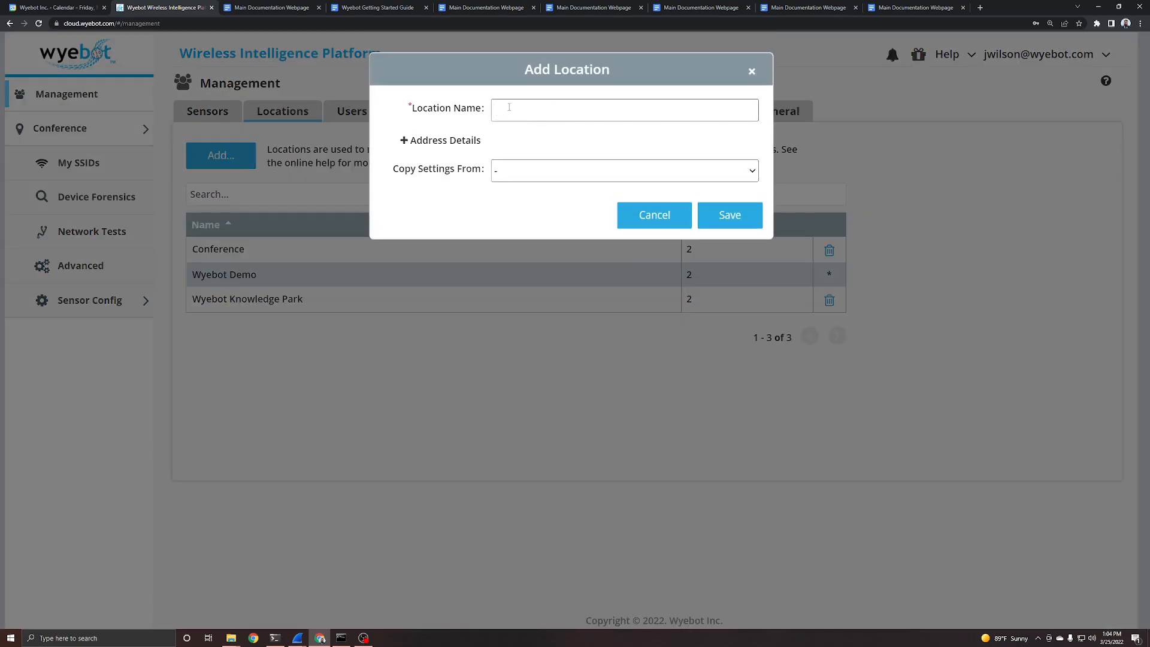
pyautogui.click(405, 140)
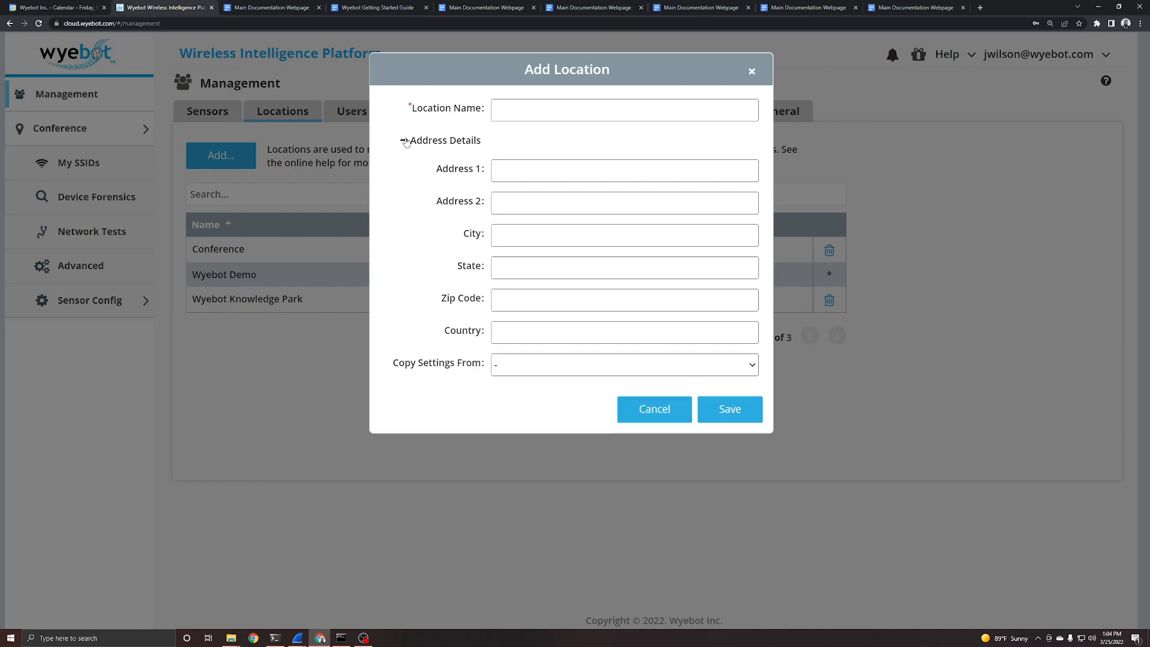
pyautogui.click(567, 366)
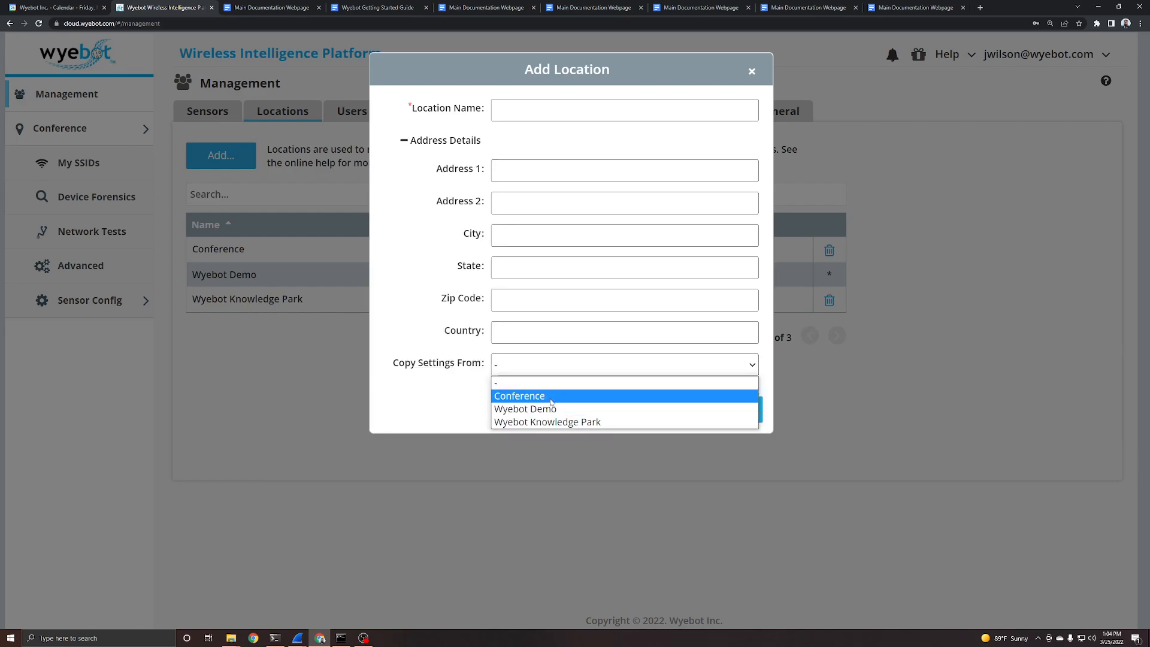
pyautogui.click(409, 391)
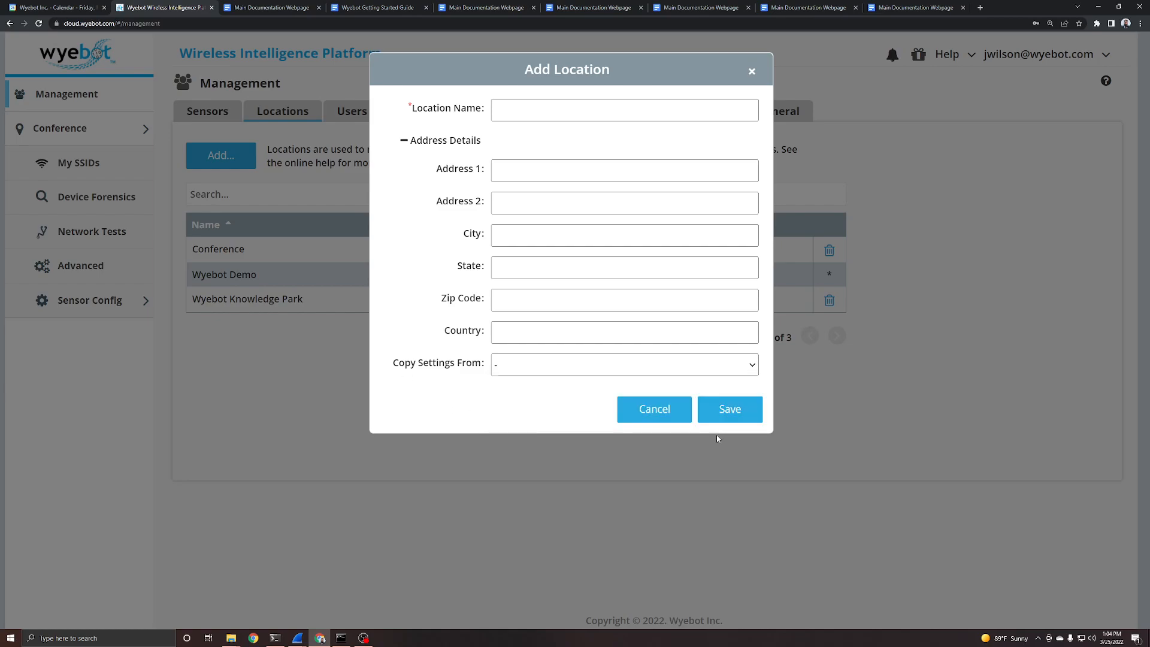
pyautogui.click(654, 410)
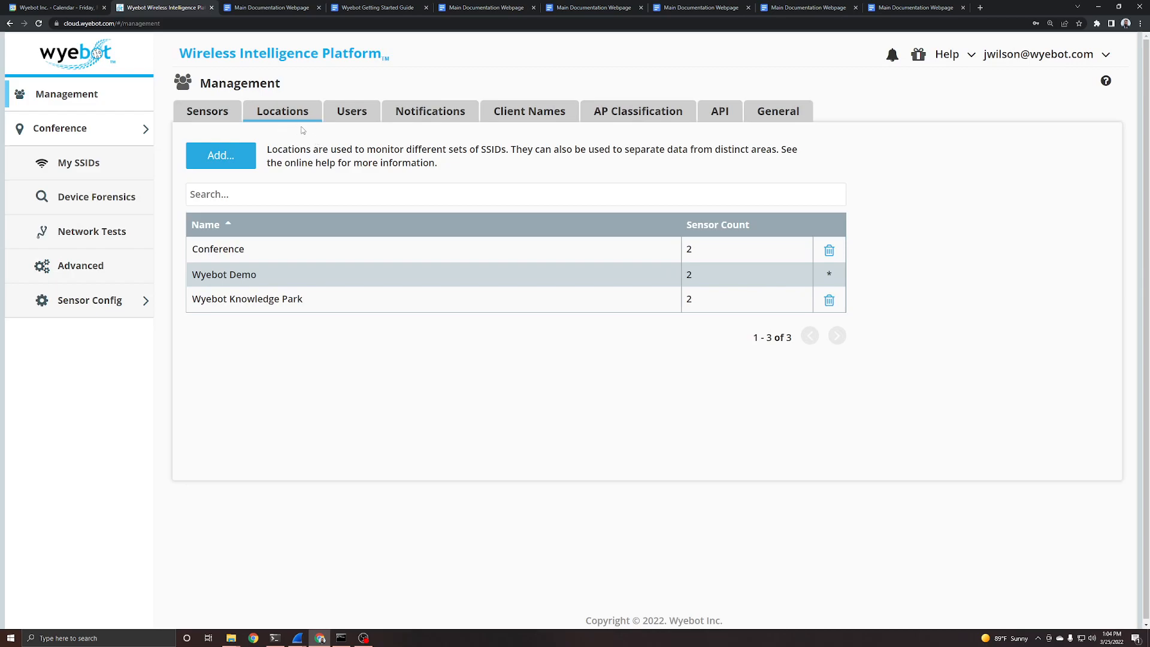
# - Mark the Cafeteria sensor in the Management sensor list and look at the locations it can be moved to
pyautogui.click(210, 115)
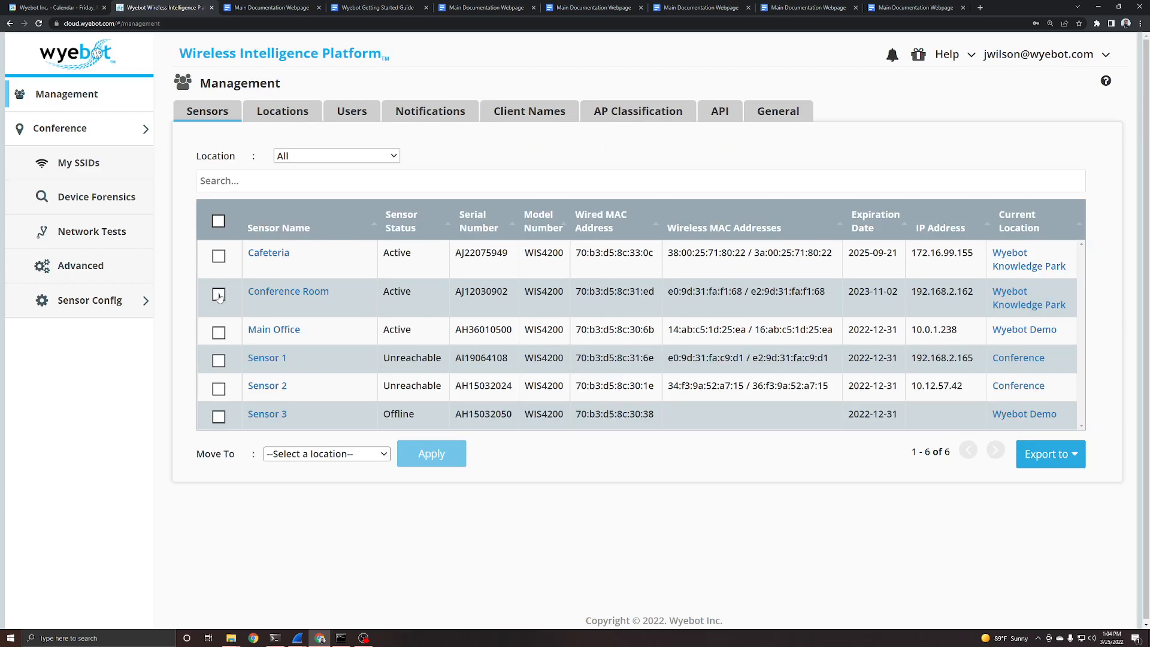
pyautogui.click(218, 256)
pyautogui.click(293, 453)
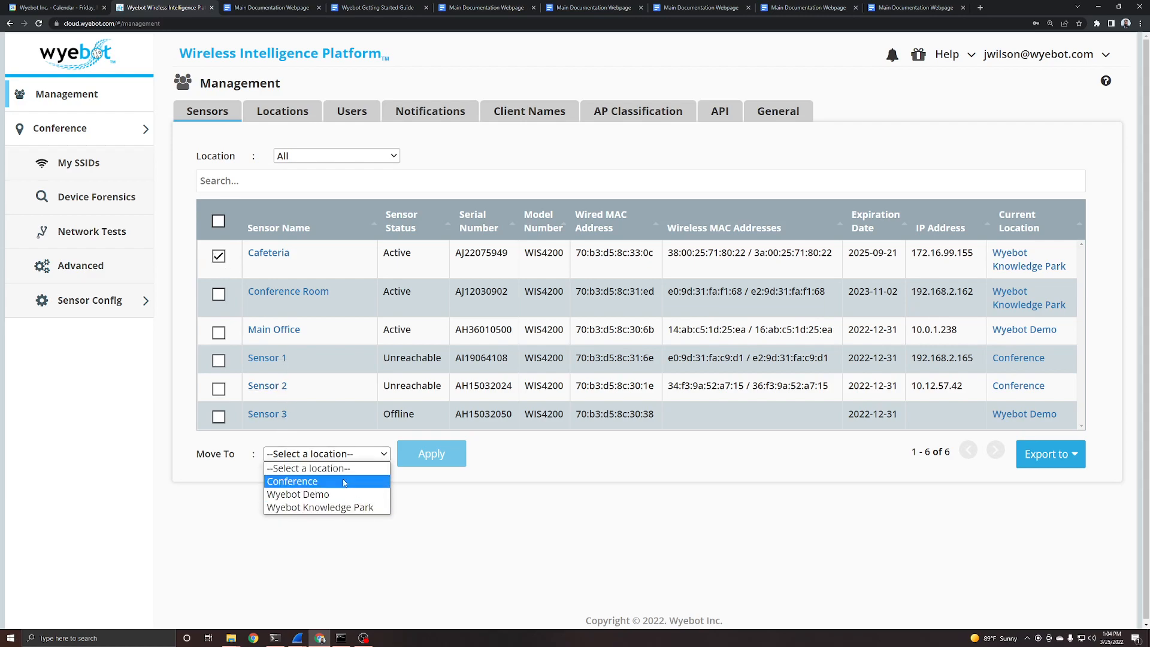
pyautogui.click(610, 481)
# - Open the Wyebot Knowledge Park dashboard and look over its list of sensors
pyautogui.click(128, 130)
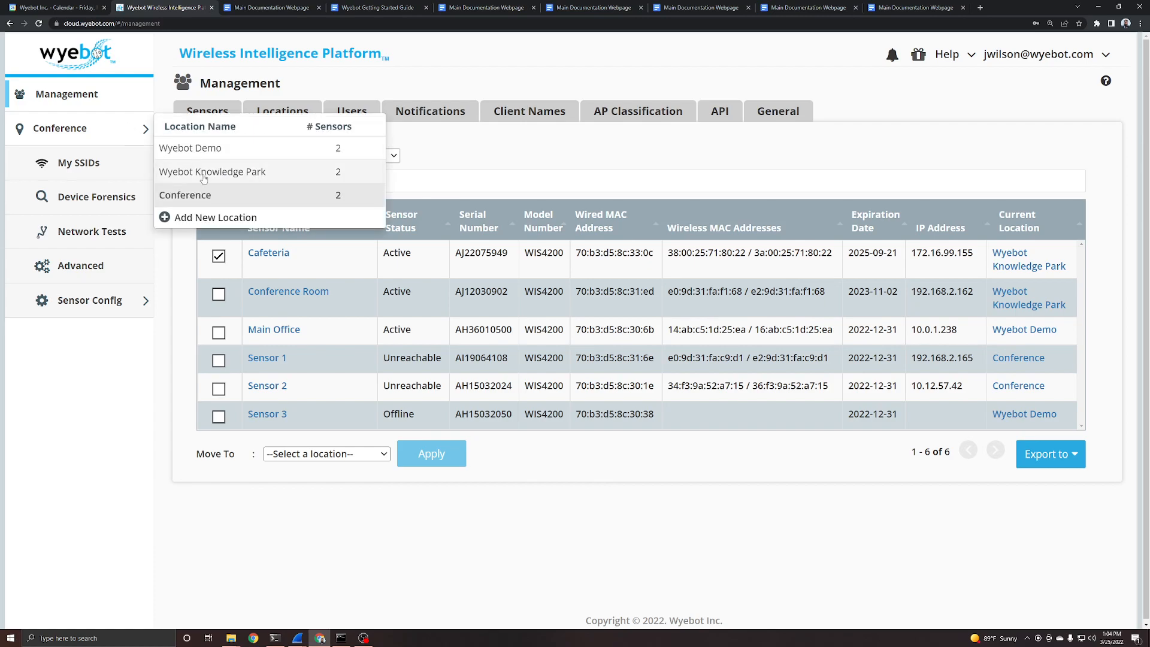
pyautogui.click(202, 173)
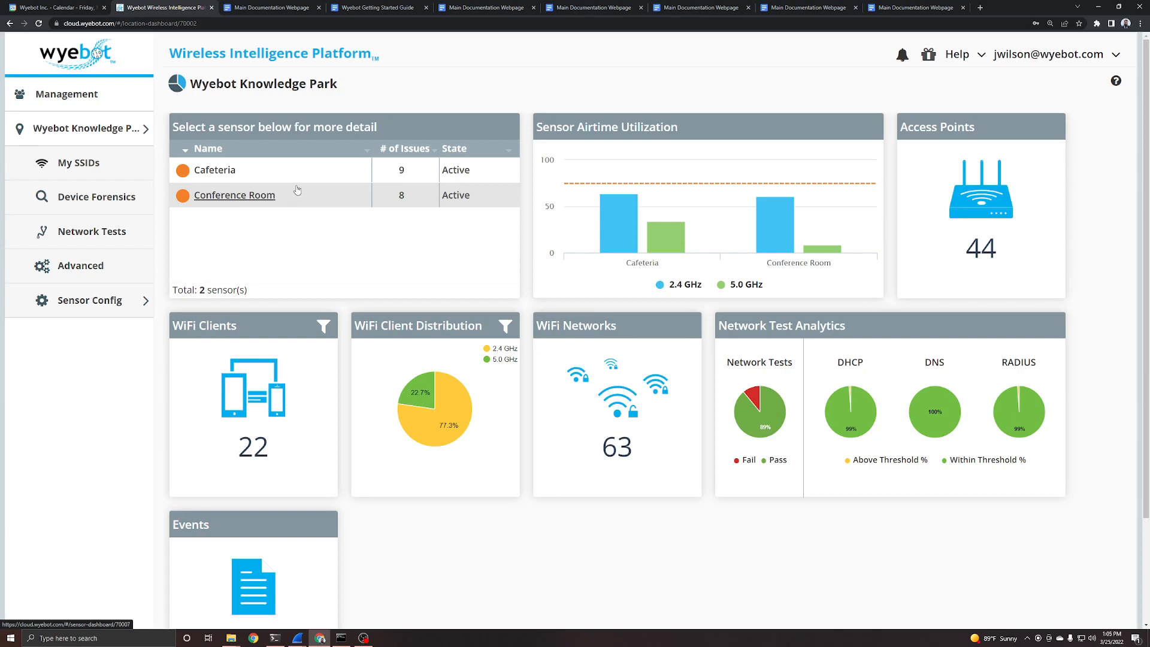
pyautogui.click(390, 194)
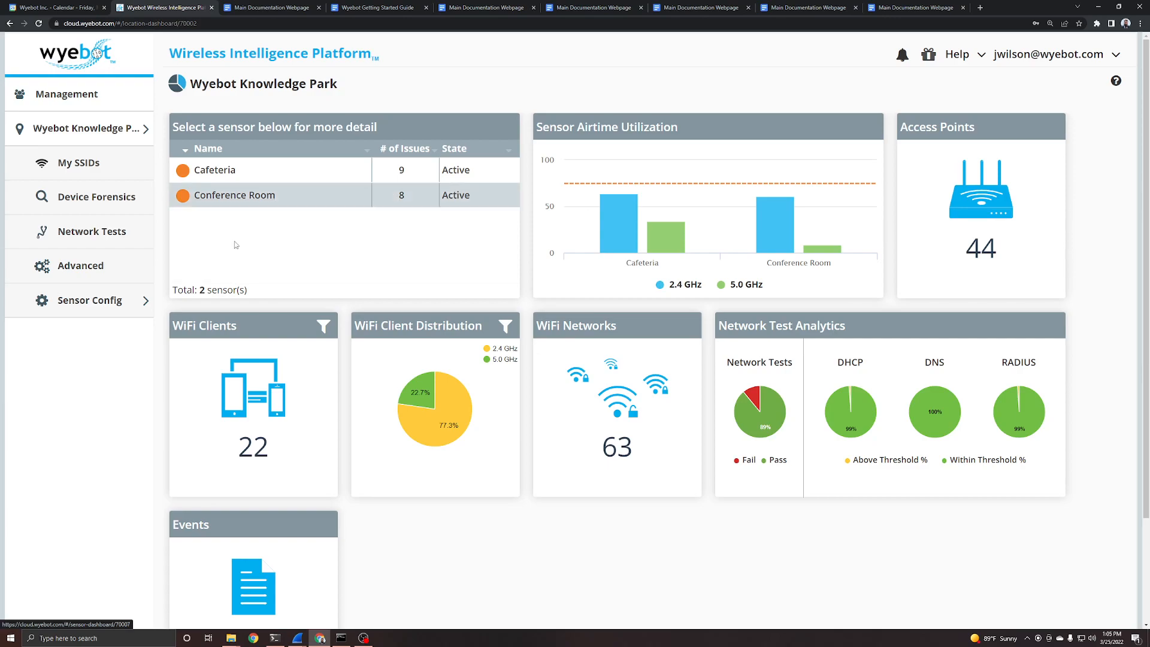
# - Open the Cafeteria sensor's configuration and inspect its name and notes in the general settings
pyautogui.click(99, 310)
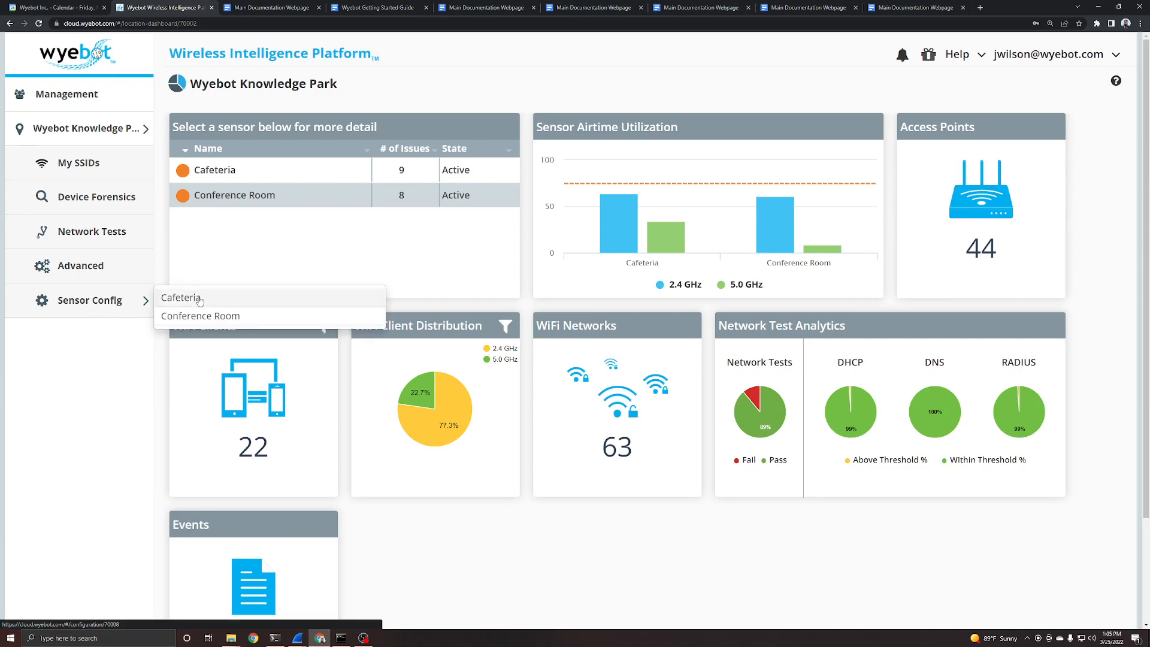
pyautogui.click(199, 299)
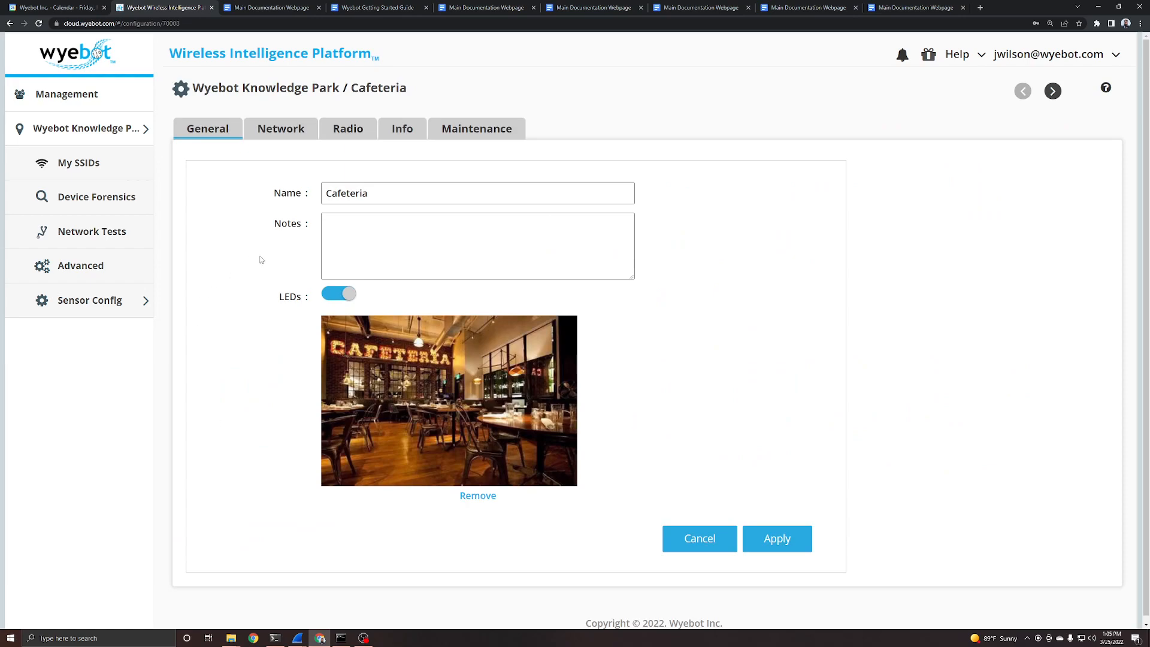
pyautogui.doubleClick(371, 193)
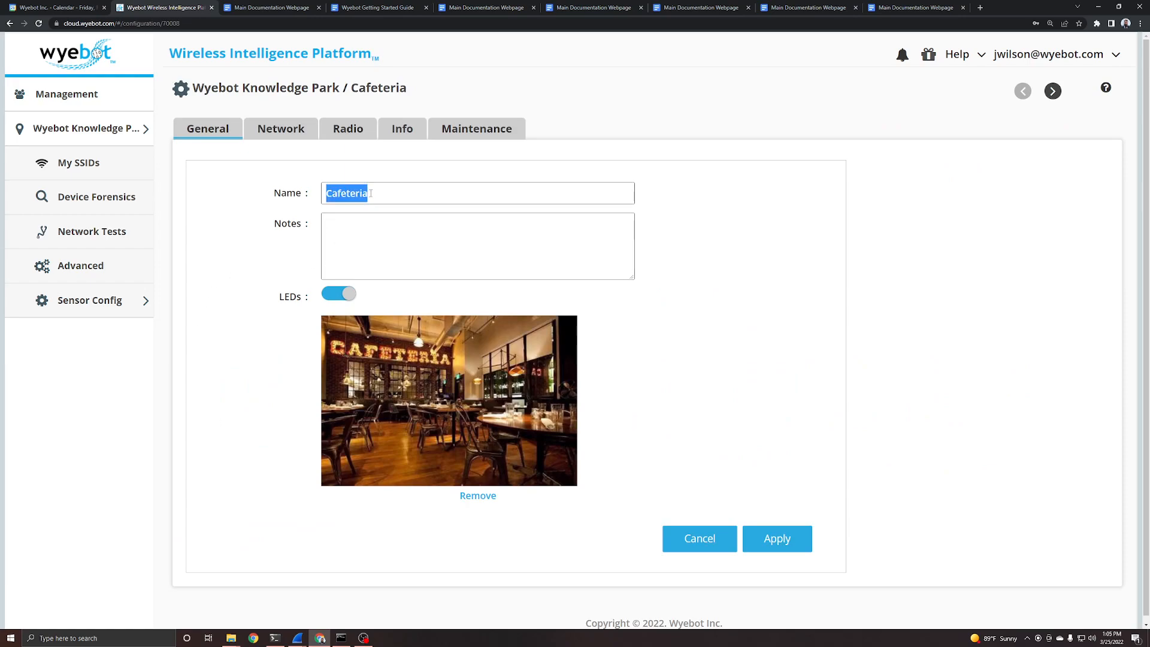
pyautogui.click(370, 235)
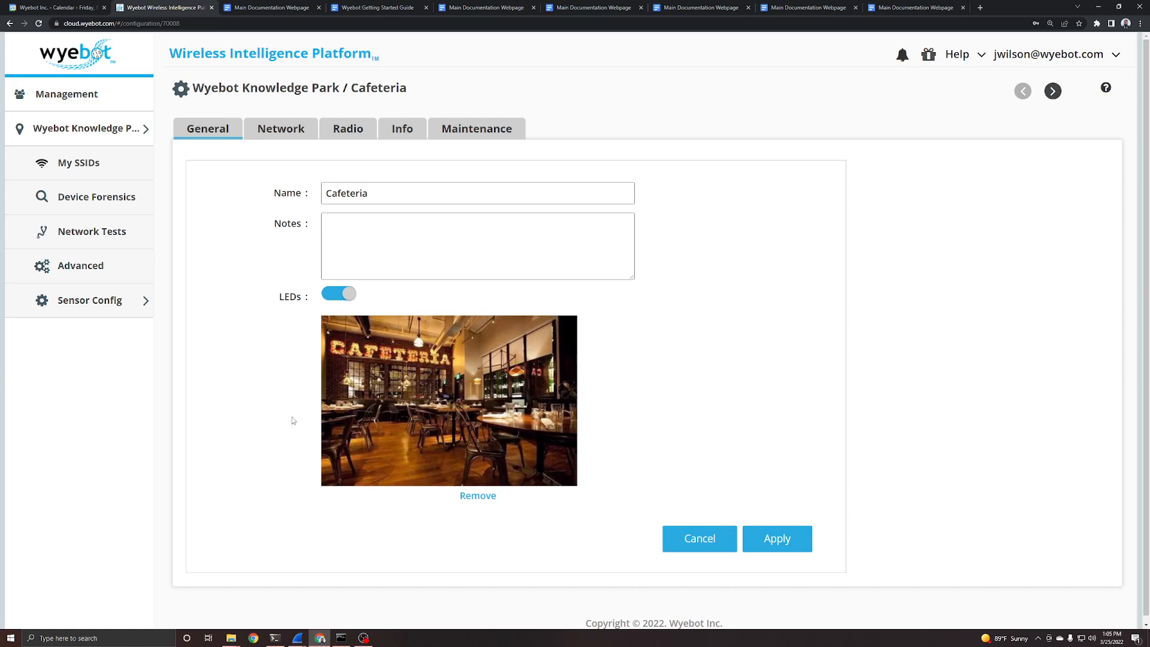
# - Try to change the Cafeteria sensor's network connection type to Wireless and dismiss the confirmation
pyautogui.click(288, 129)
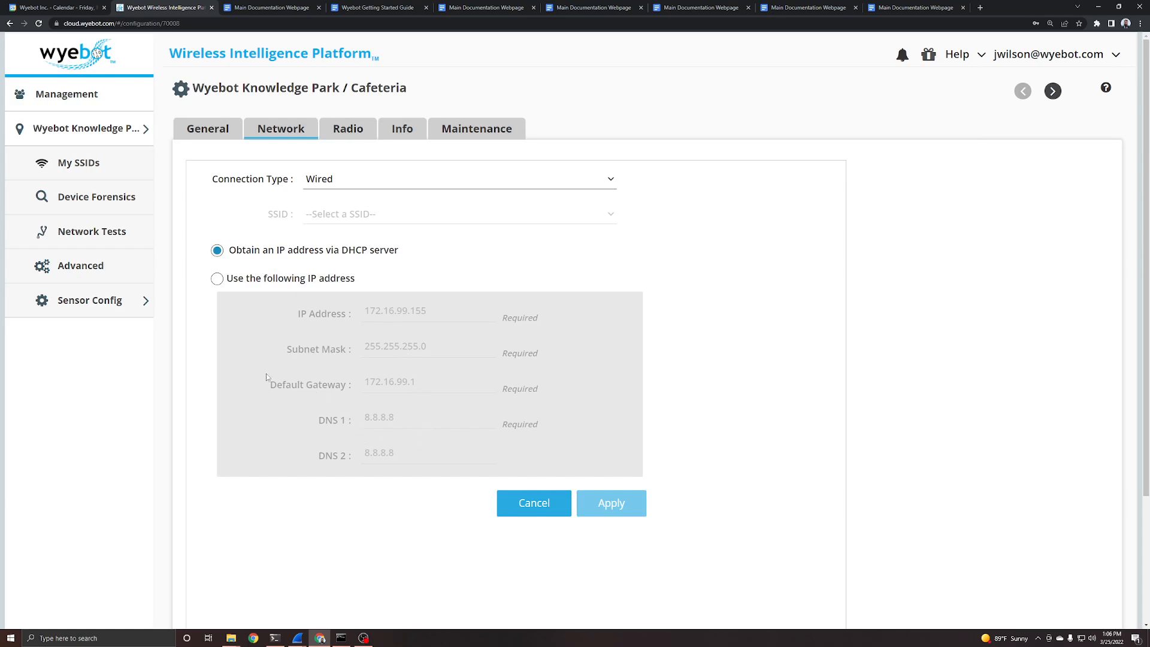
pyautogui.click(394, 183)
pyautogui.click(377, 210)
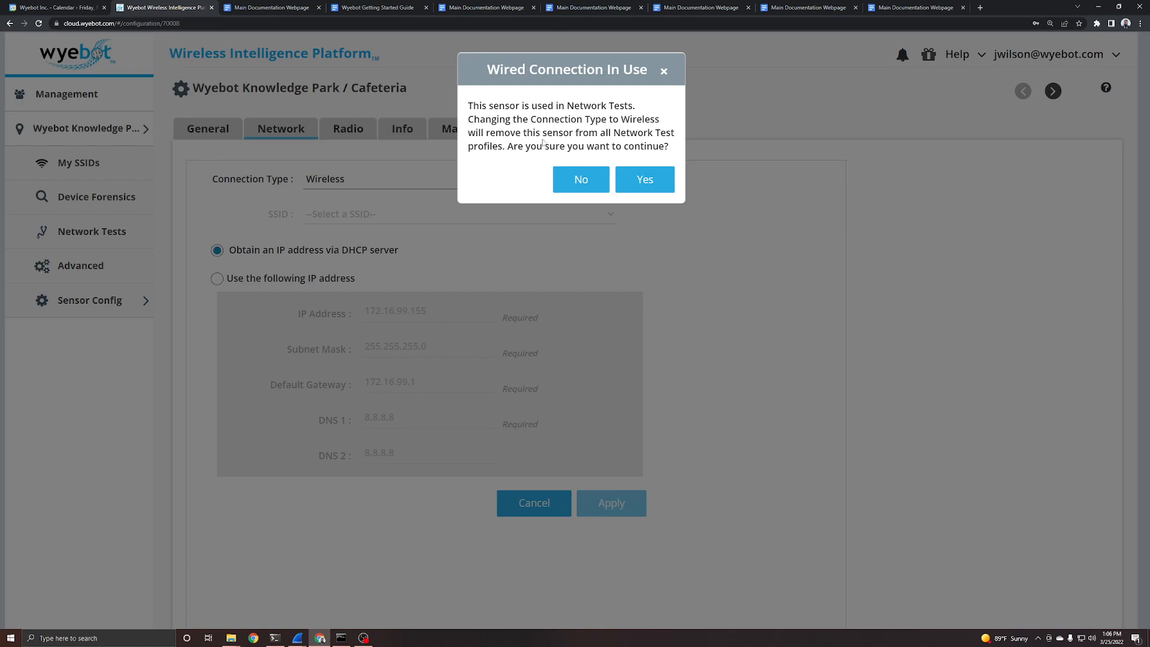
pyautogui.click(665, 71)
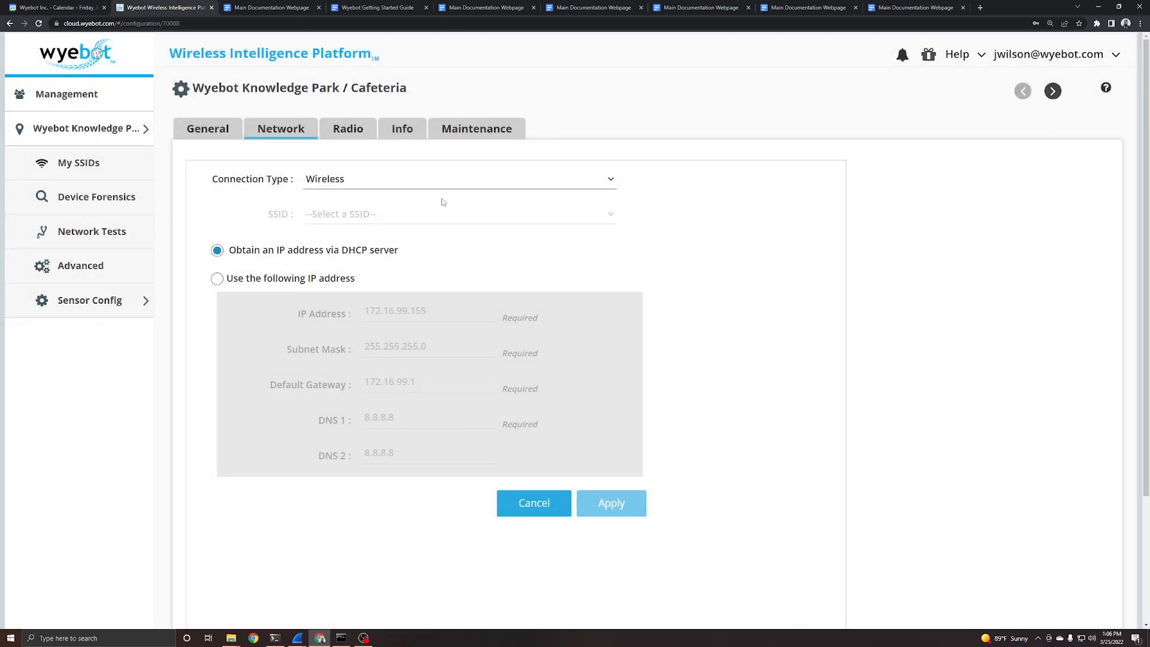
# - Set the Cafeteria sensor's network connection type back to Wired
pyautogui.click(367, 179)
pyautogui.click(361, 195)
pyautogui.click(339, 185)
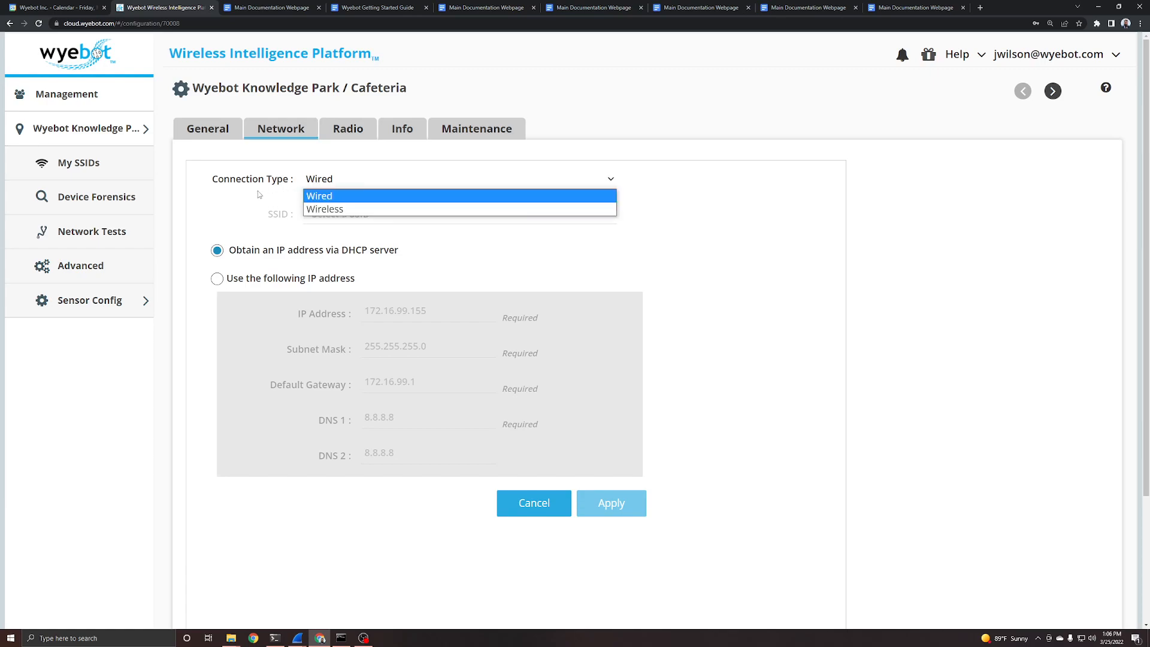
pyautogui.click(230, 186)
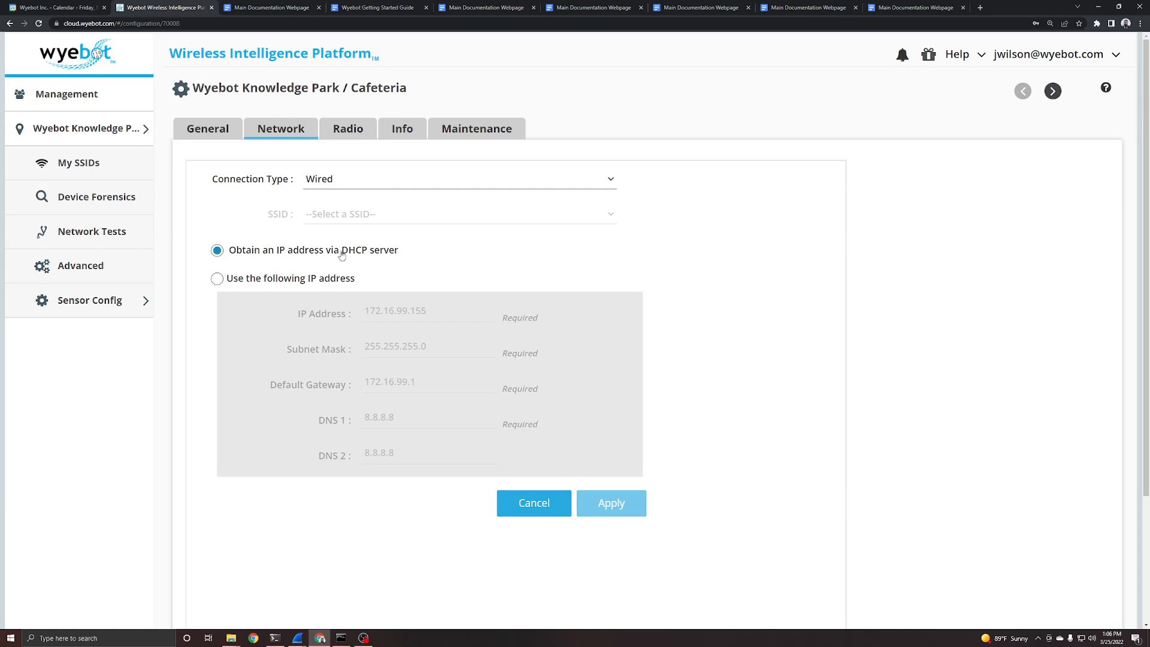
# - Find the Cafeteria sensor's wired MAC address in the Management sensor list
pyautogui.click(60, 95)
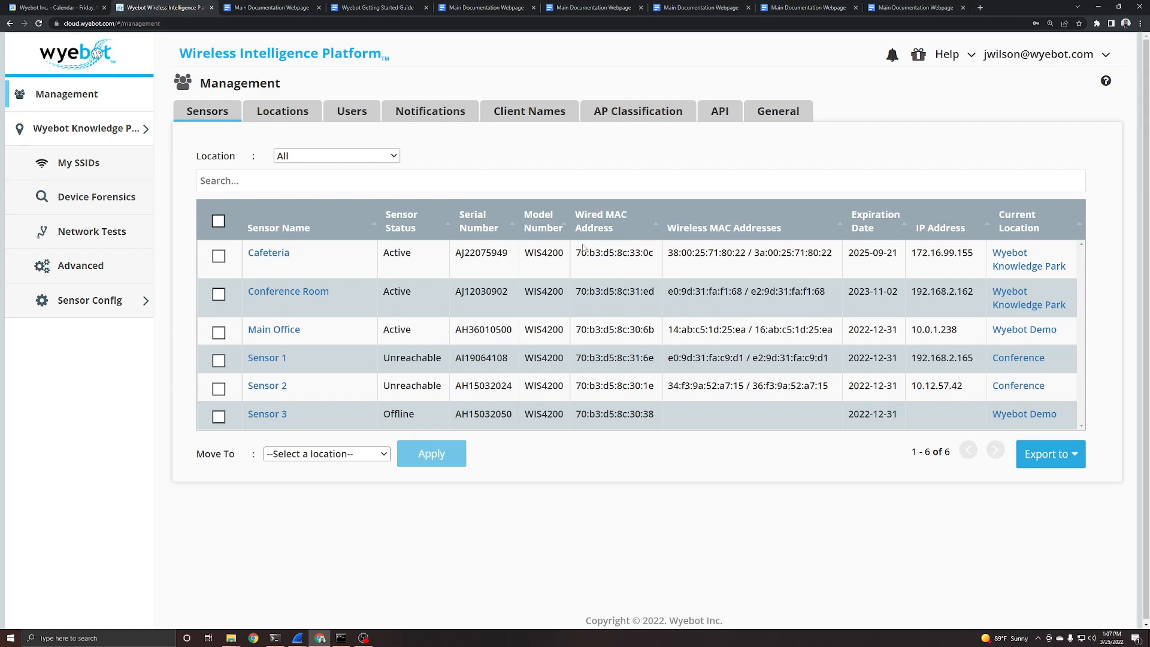
pyautogui.moveTo(576, 252); pyautogui.dragTo(652, 252)
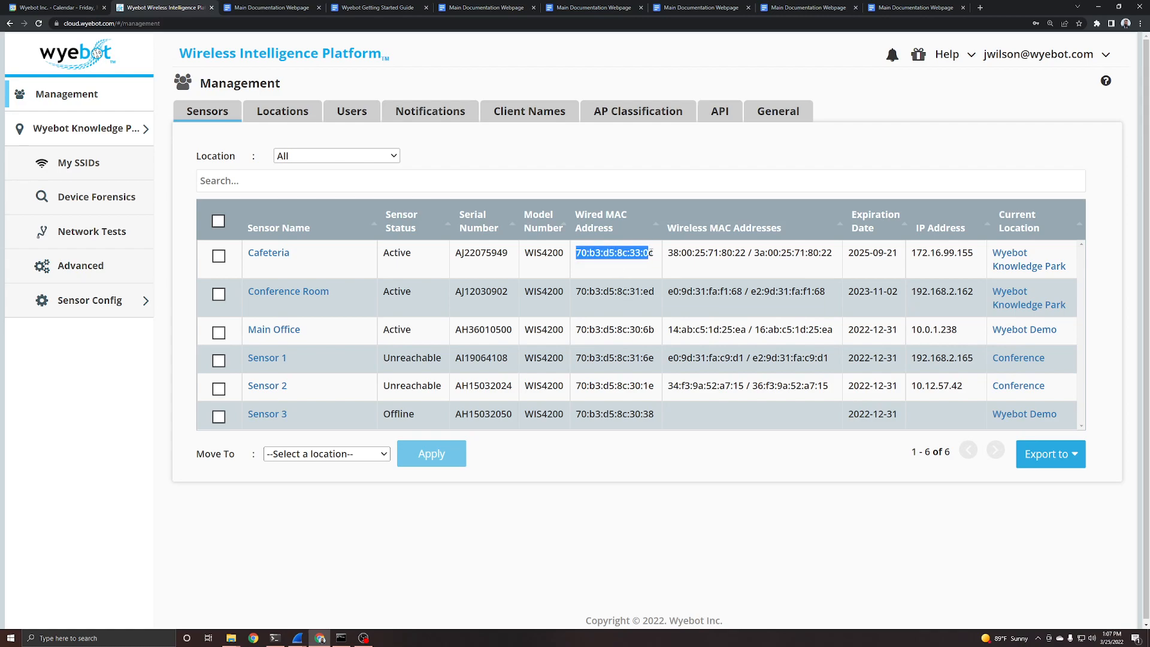
pyautogui.click(606, 293)
# - Reopen the Cafeteria sensor's configuration and examine the settings and active configuration of Radio 1 and Radio 2
pyautogui.click(77, 306)
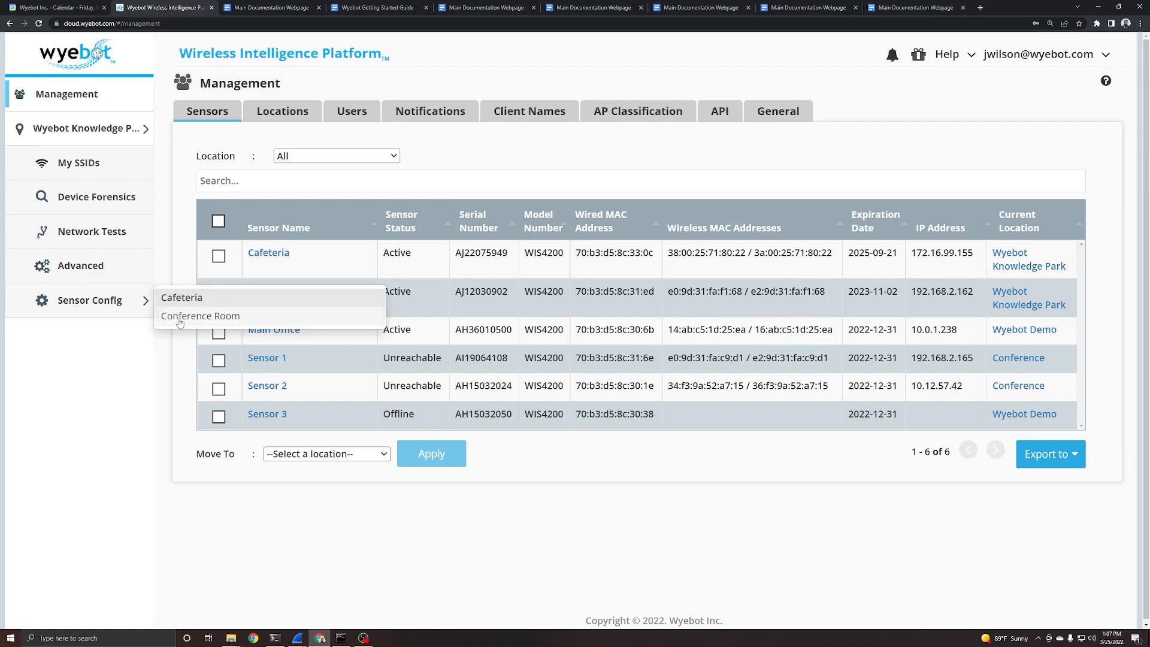
pyautogui.click(200, 303)
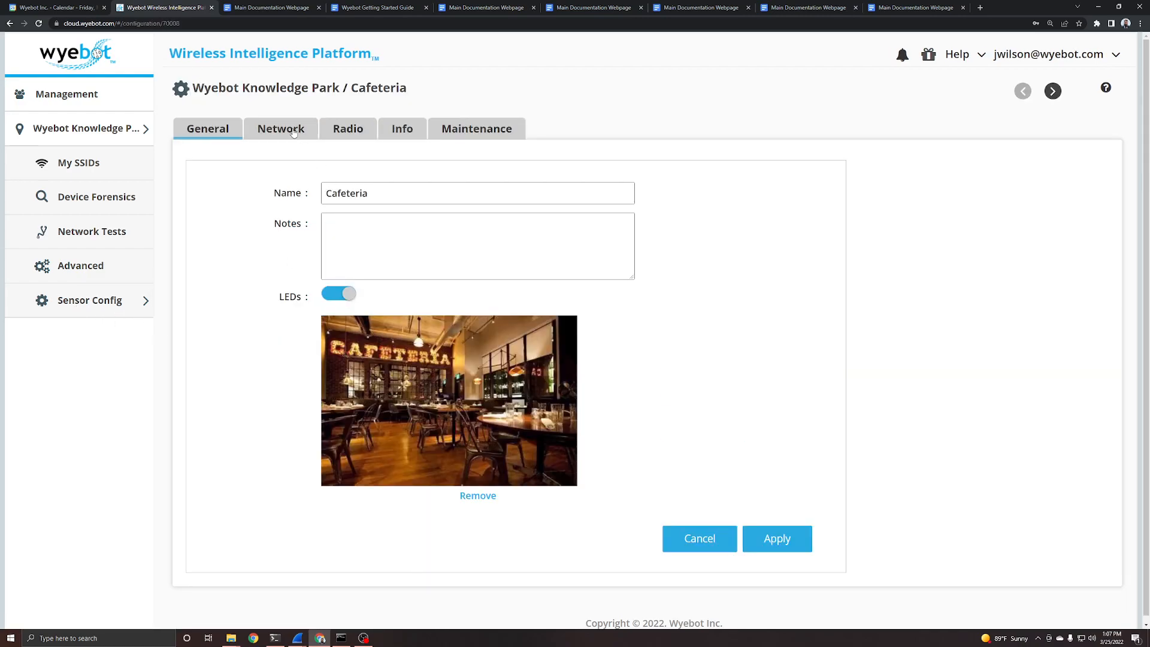
pyautogui.click(279, 127)
pyautogui.click(343, 133)
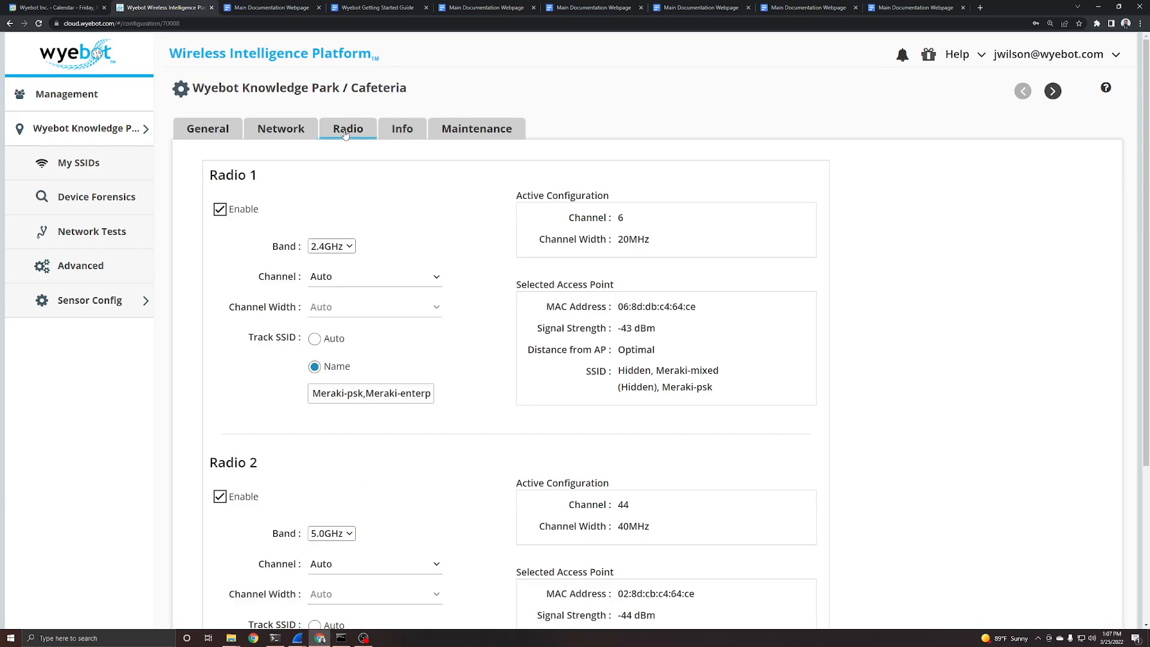
pyautogui.scroll(-1, 509, 251)
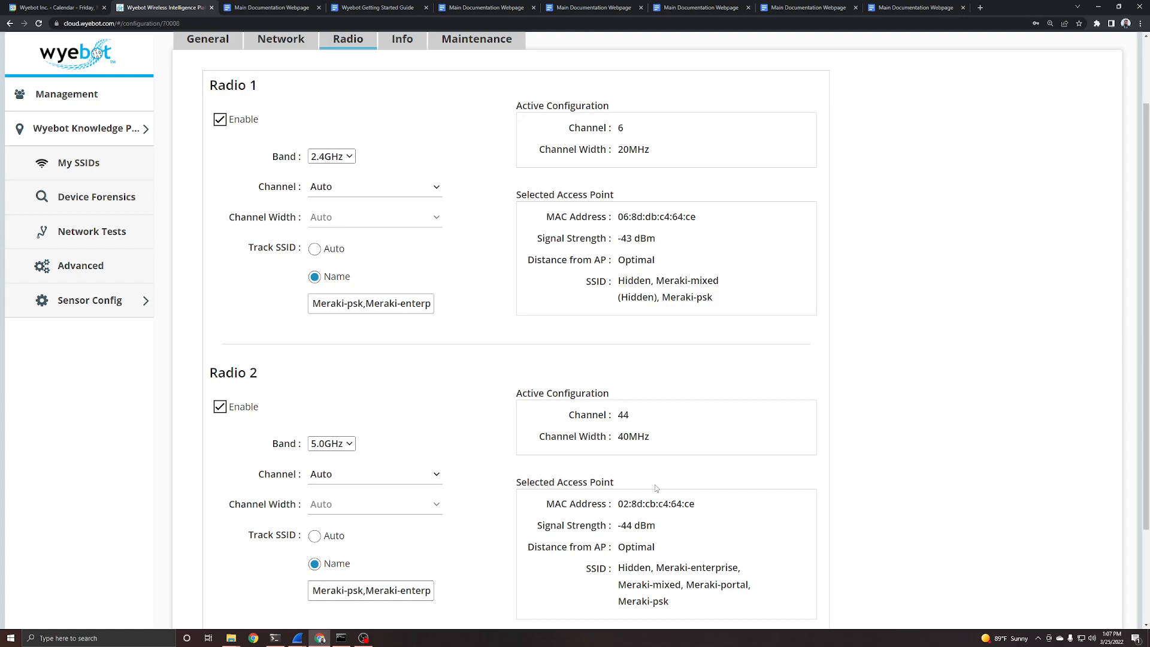
pyautogui.scroll(-2, 657, 488)
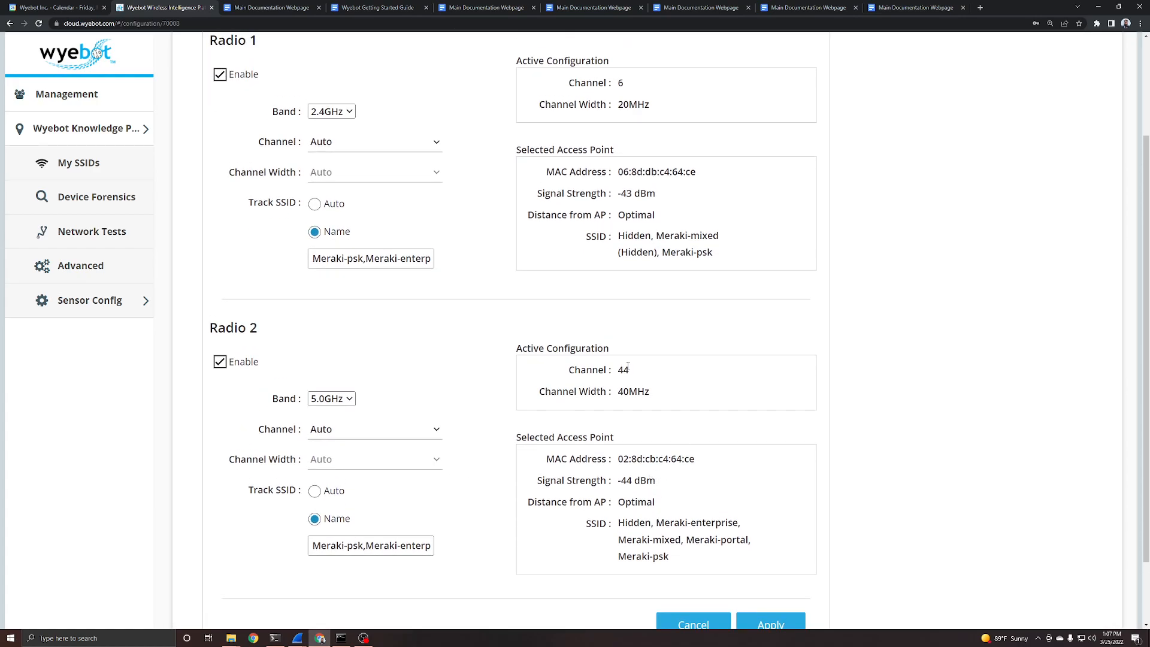
pyautogui.scroll(2, 544, 288)
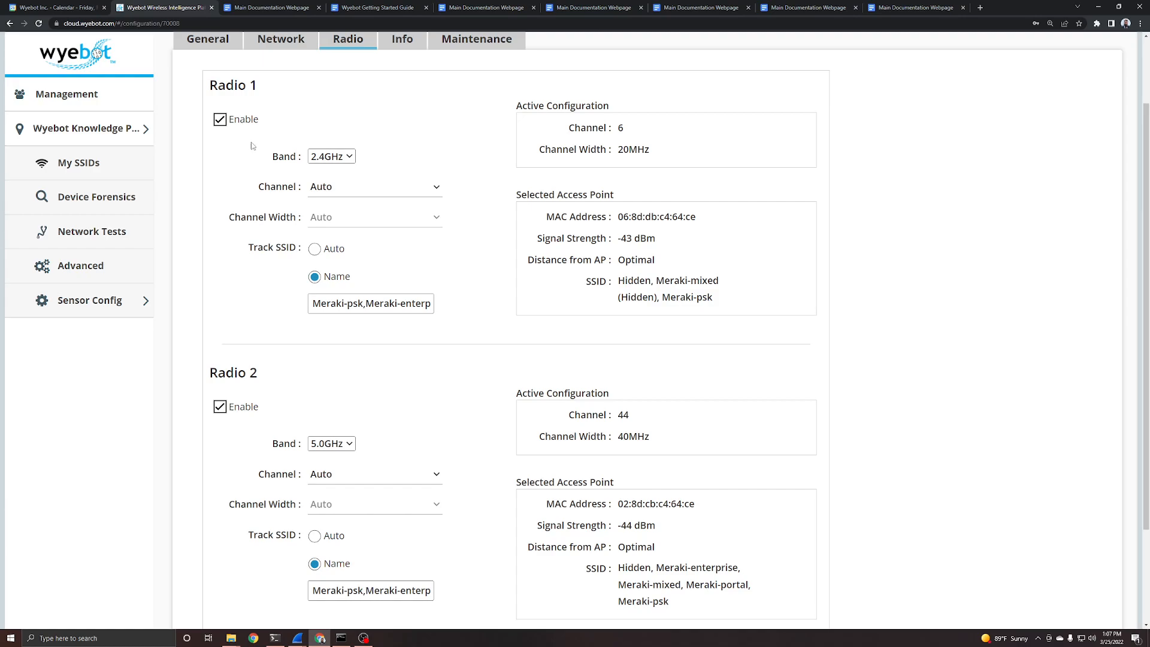
# - Set Radio 1's band to 5.0GHz and its channel to Auto, and view the selectable 5.0GHz channels
pyautogui.click(349, 157)
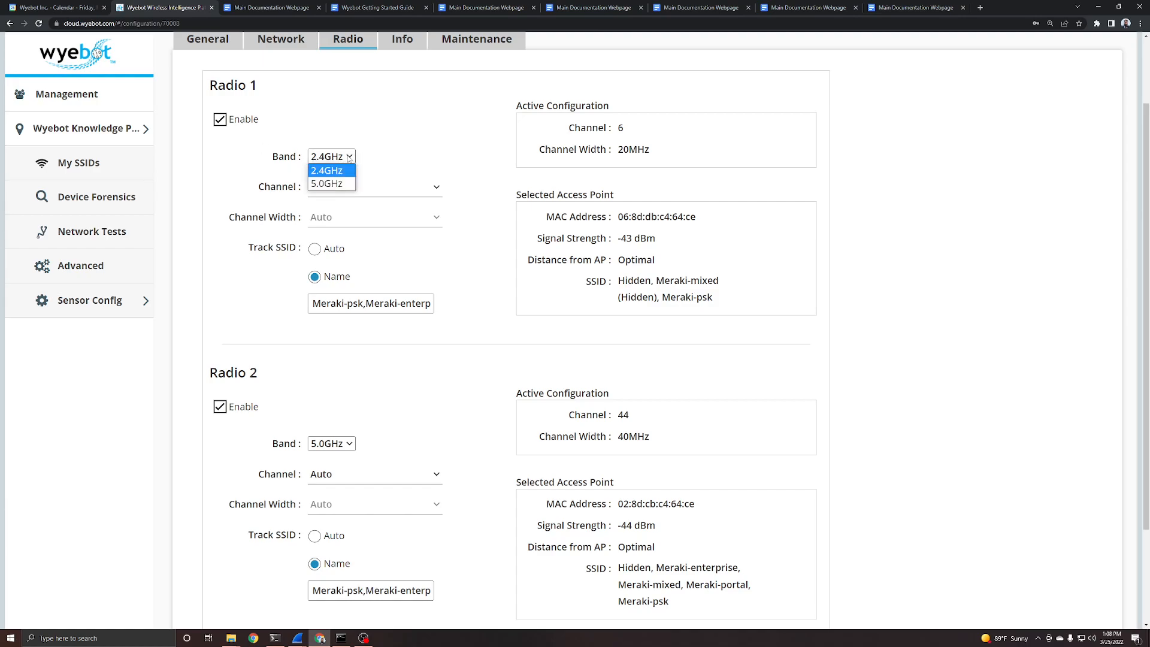
pyautogui.click(338, 184)
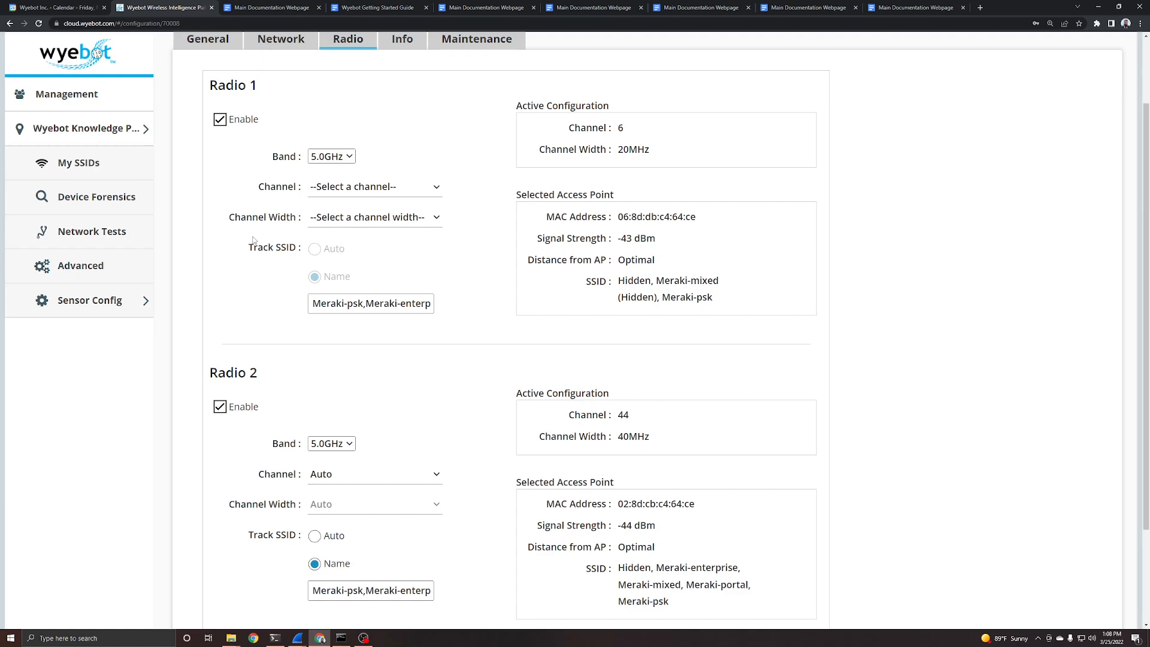
pyautogui.click(407, 188)
pyautogui.click(404, 190)
pyautogui.click(400, 190)
pyautogui.click(374, 215)
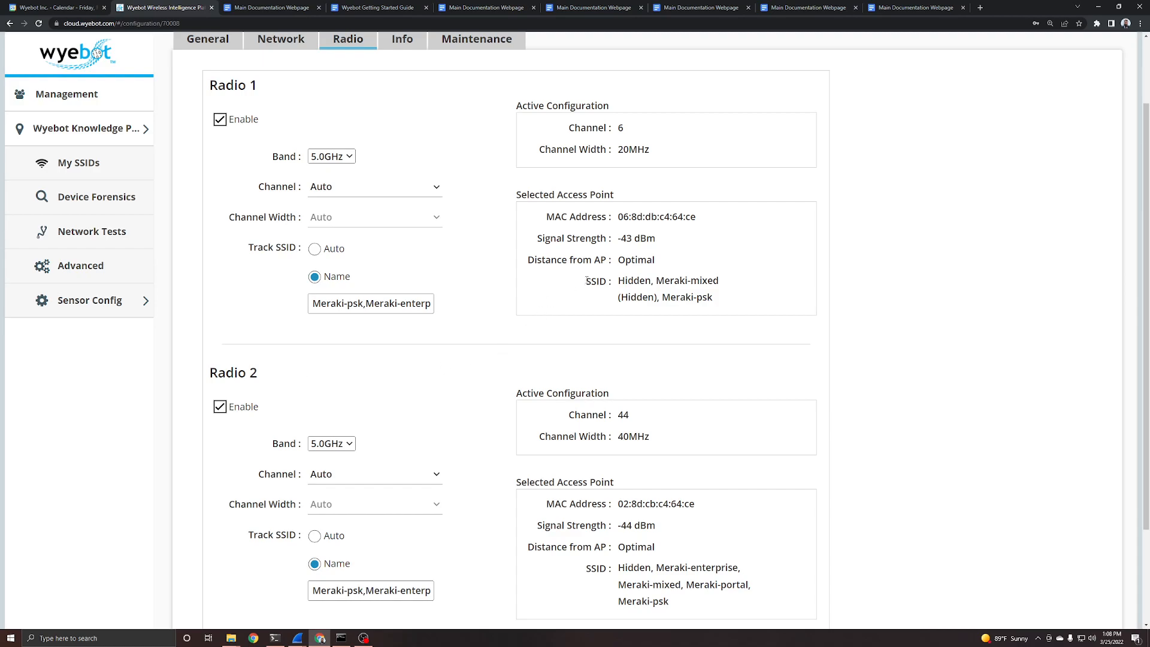
pyautogui.click(370, 187)
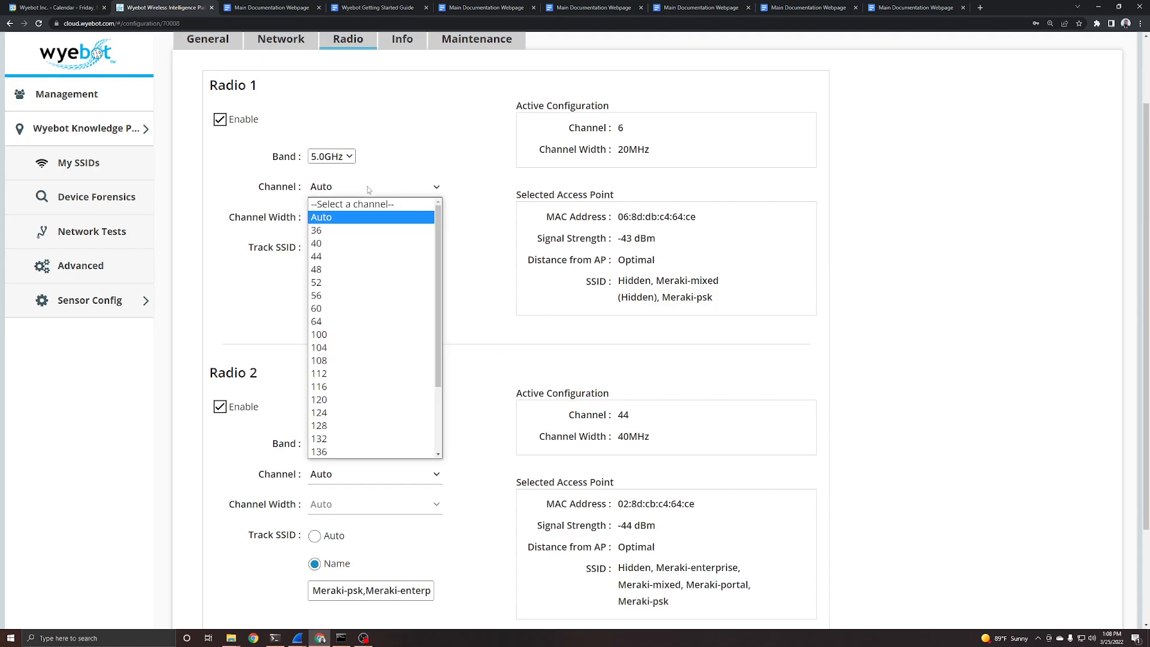
pyautogui.click(331, 156)
# - Set Radio 1's band back to 2.4GHz and its channel to Auto
pyautogui.click(331, 156)
pyautogui.click(329, 169)
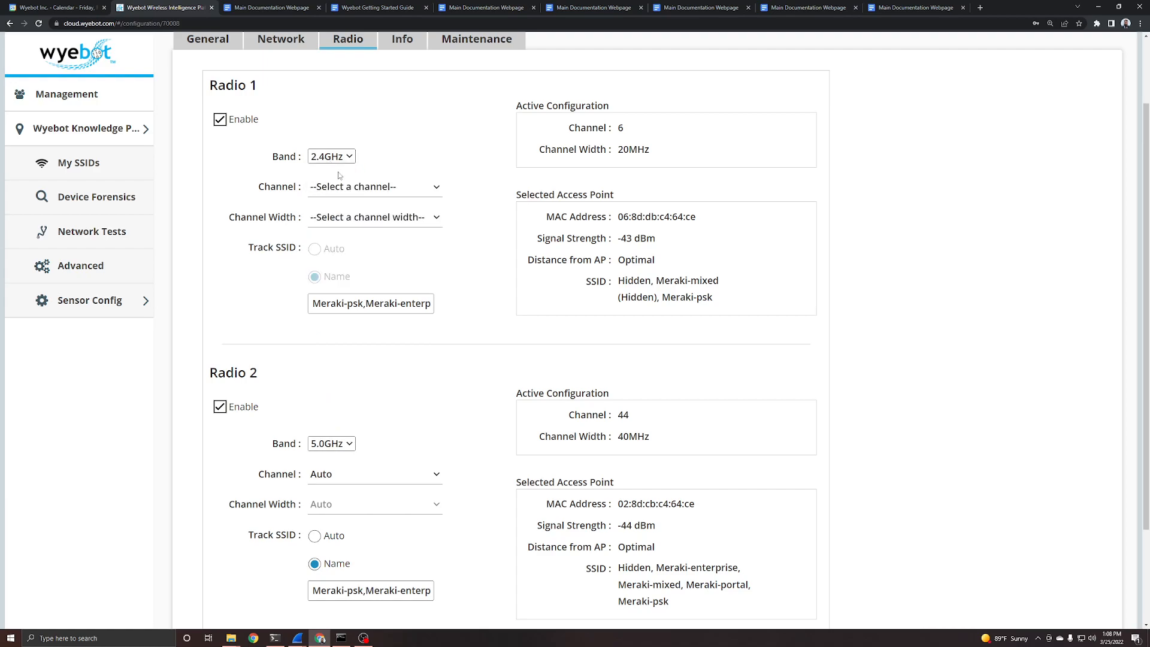
pyautogui.click(400, 185)
pyautogui.click(360, 217)
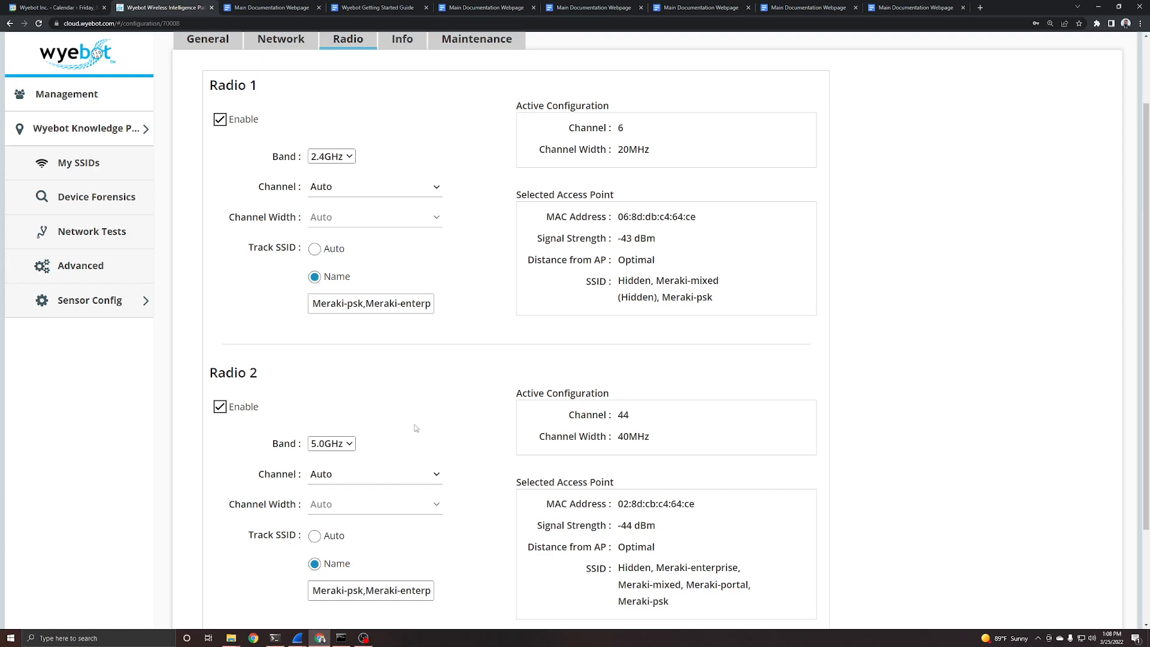
# - Look over Radio 1's selectable 2.4GHz channels without choosing one, and review its Track SSID settings
pyautogui.click(372, 192)
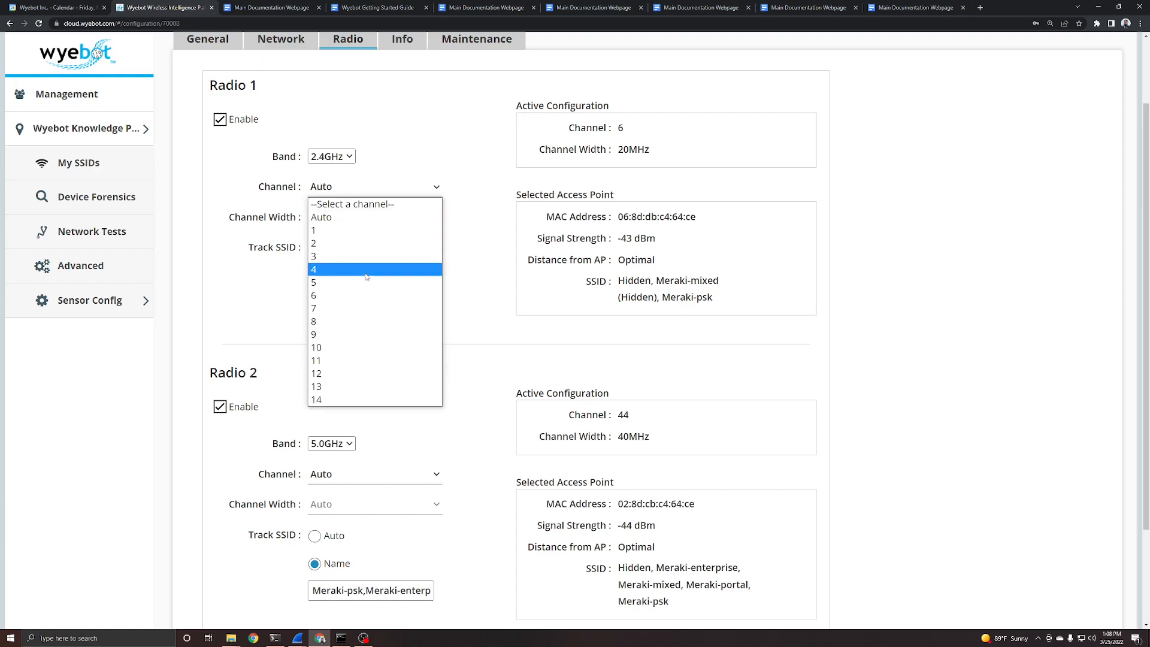
pyautogui.click(593, 293)
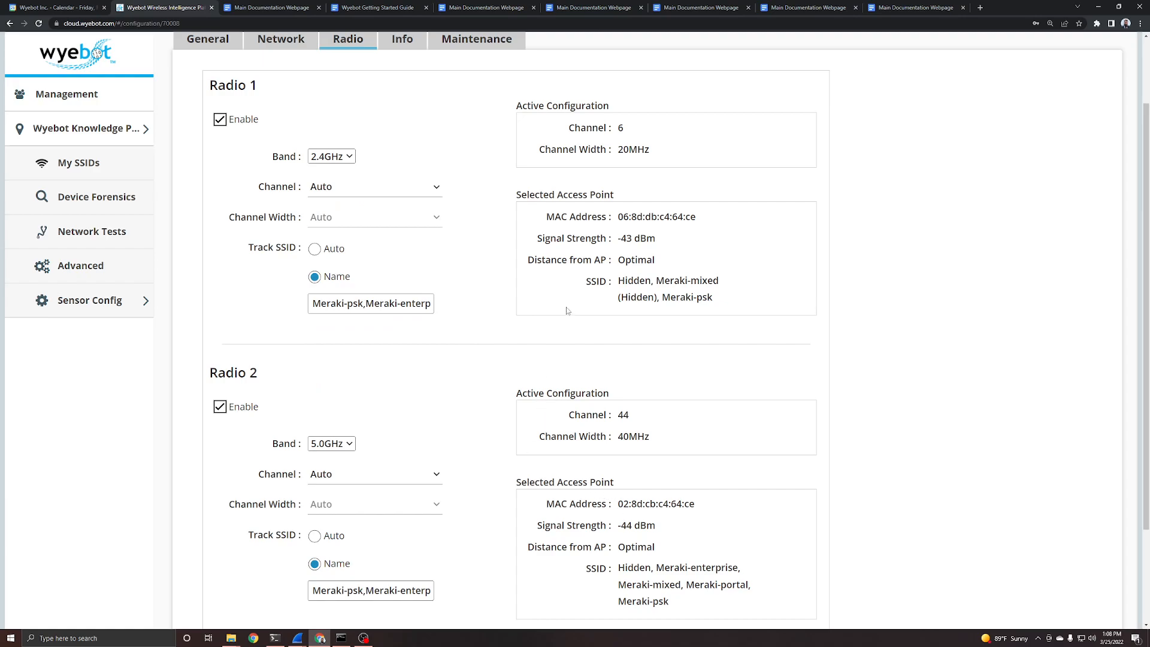
pyautogui.scroll(2, 403, 303)
pyautogui.scroll(-1, 348, 323)
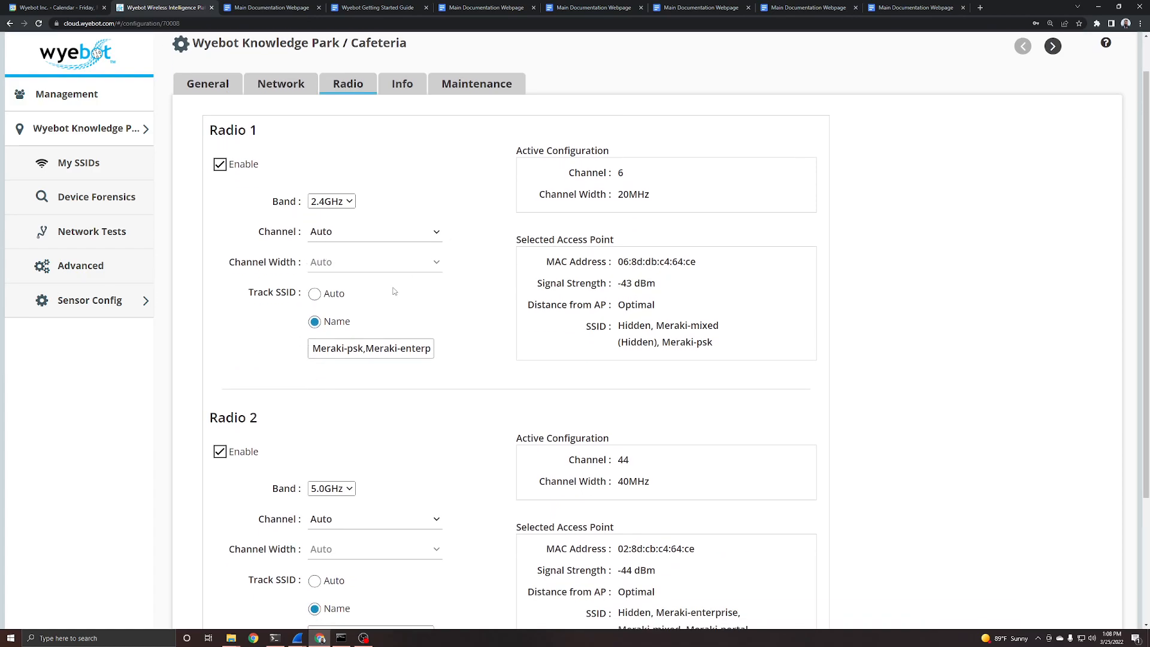
pyautogui.click(340, 232)
pyautogui.click(341, 233)
pyautogui.scroll(1, 586, 354)
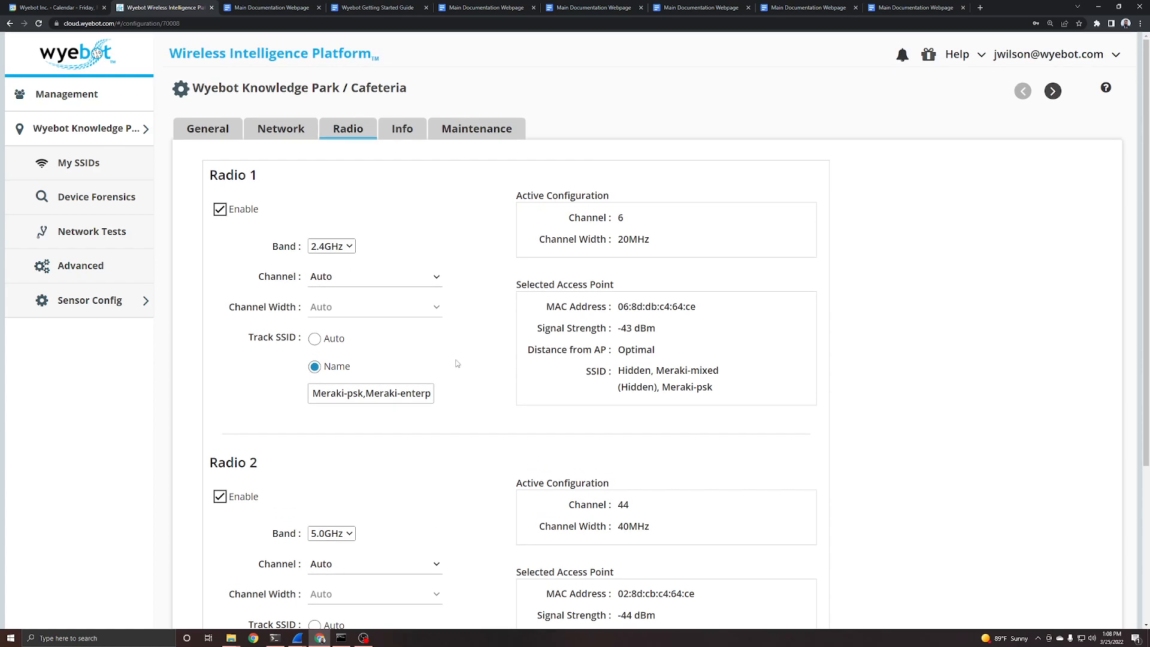
# - View the Cafeteria sensor's hardware information, including MAC addresses, power source, uptime, software version and license
pyautogui.click(398, 137)
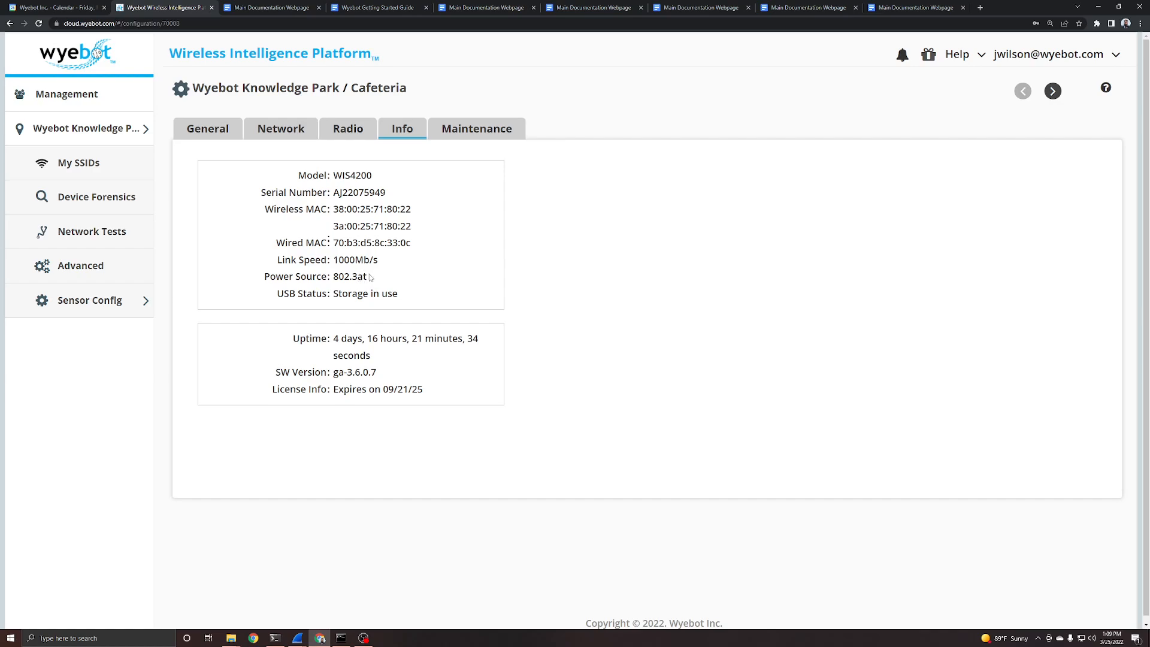
pyautogui.scroll(-1, 365, 371)
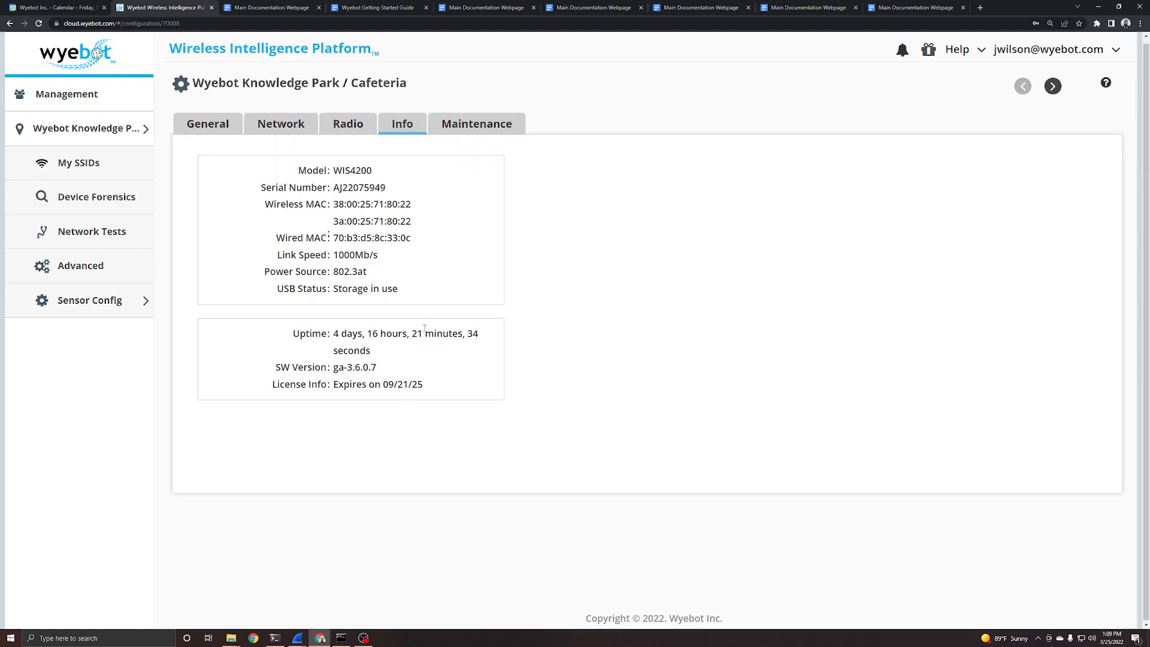
pyautogui.scroll(1, 383, 353)
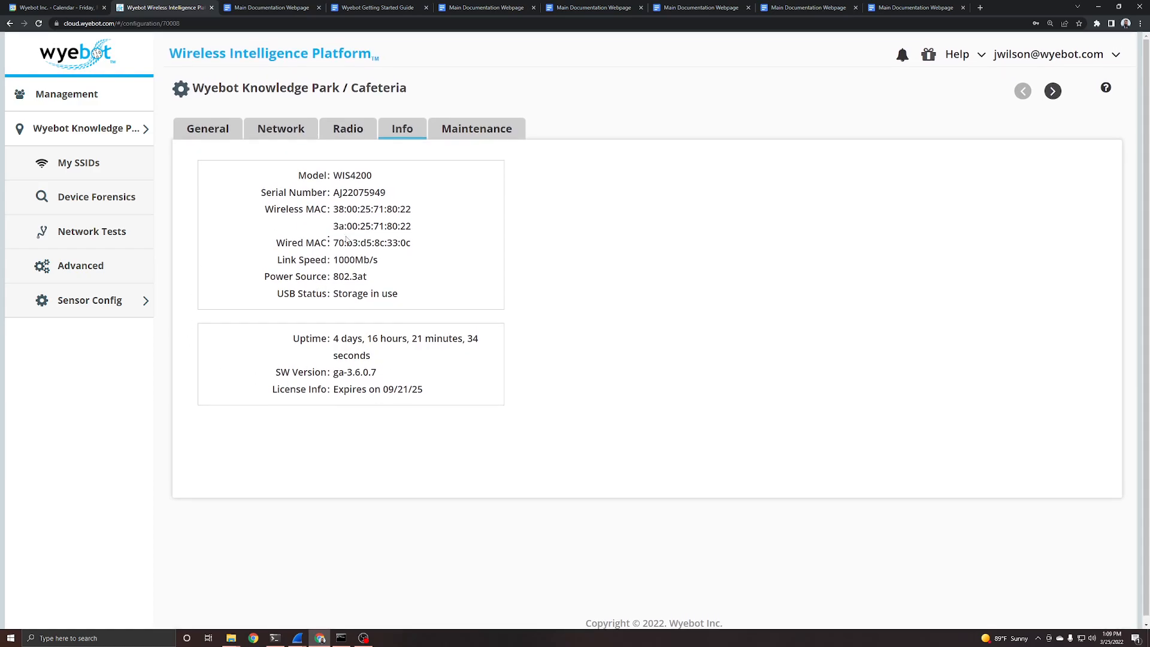
# - Review the Cafeteria sensor's maintenance options for clearing data, factory reset and reboot
pyautogui.click(457, 134)
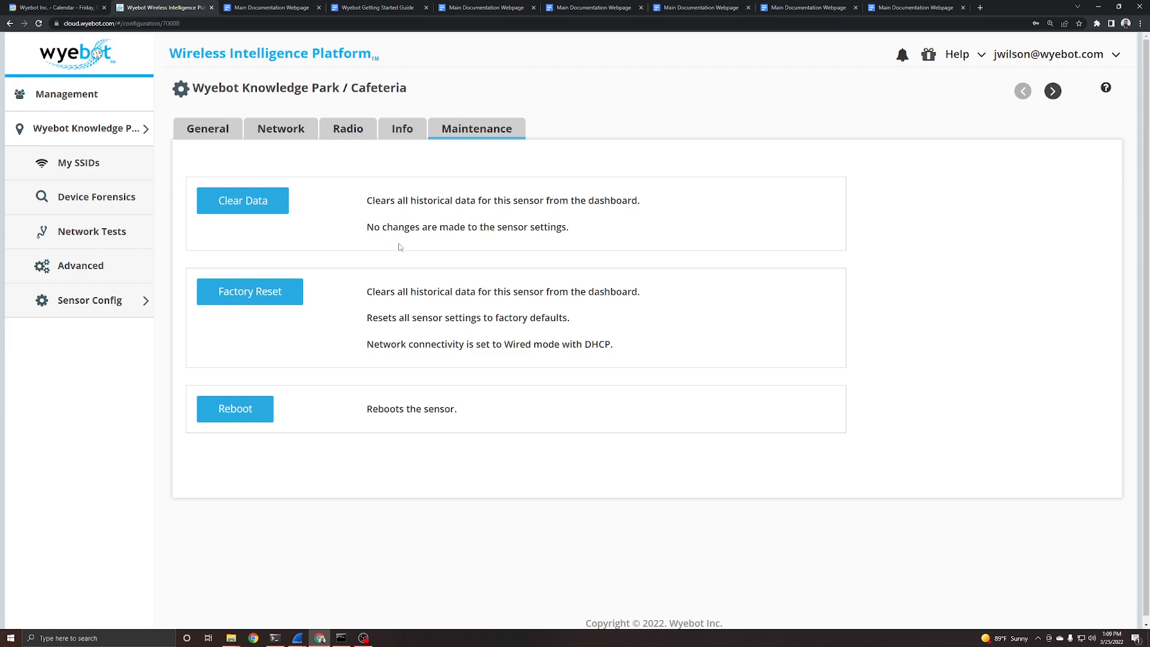
pyautogui.scroll(-1, 363, 349)
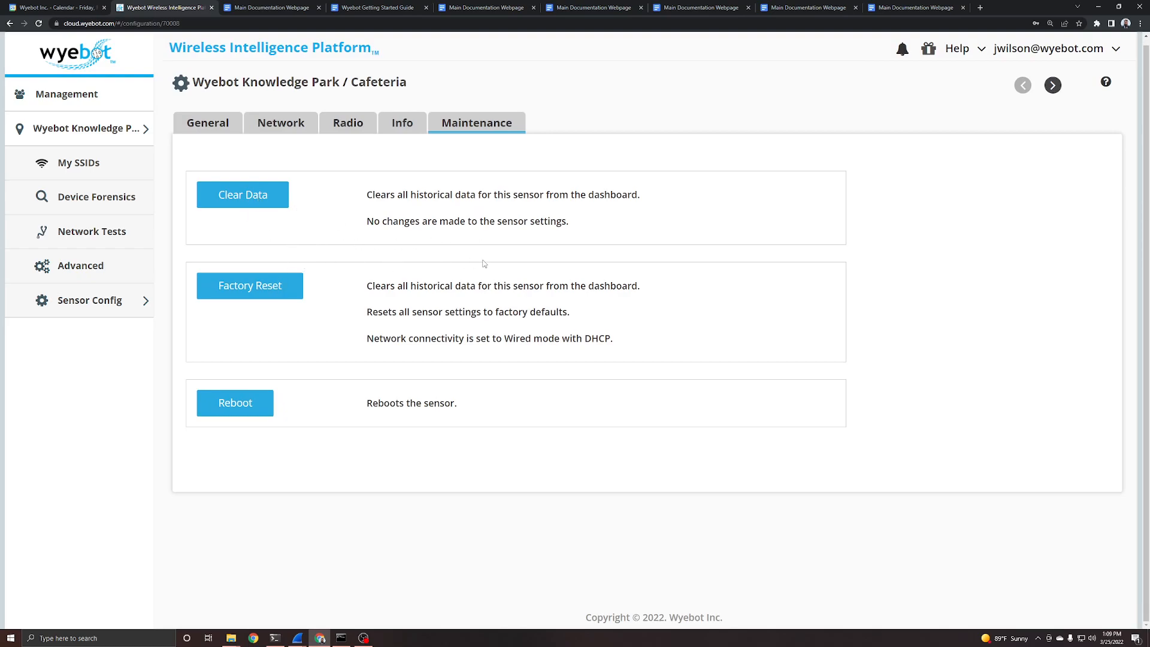
pyautogui.scroll(1, 484, 263)
# - Return to the Wyebot Knowledge Park dashboard and open the online Help documentation
pyautogui.click(98, 138)
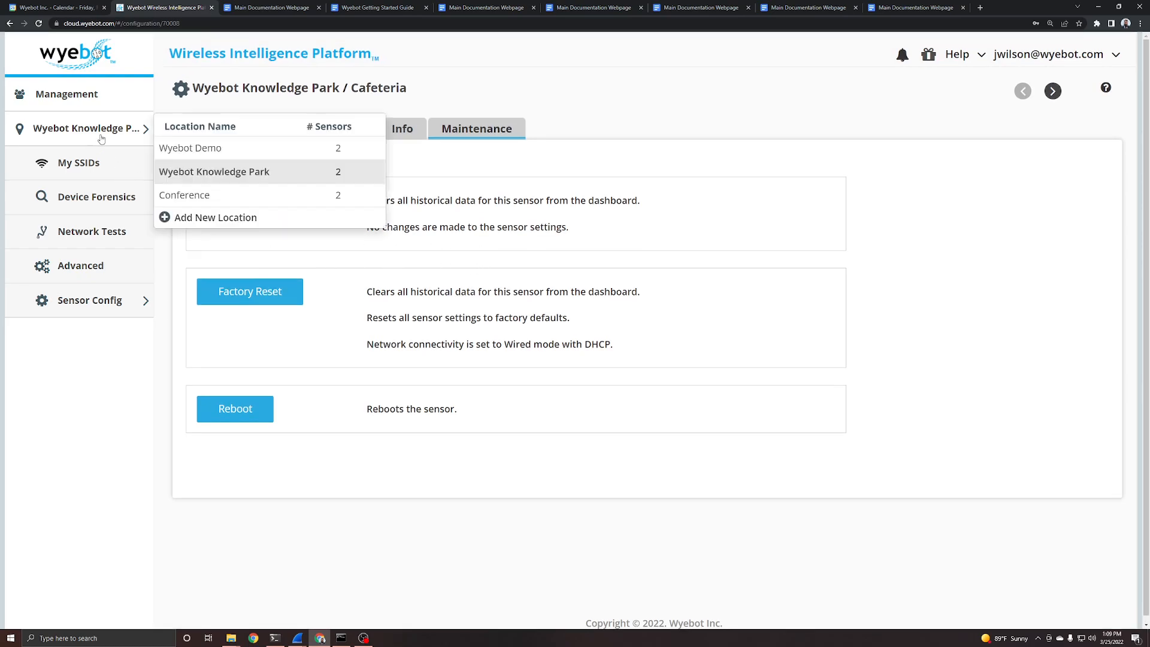
pyautogui.click(212, 172)
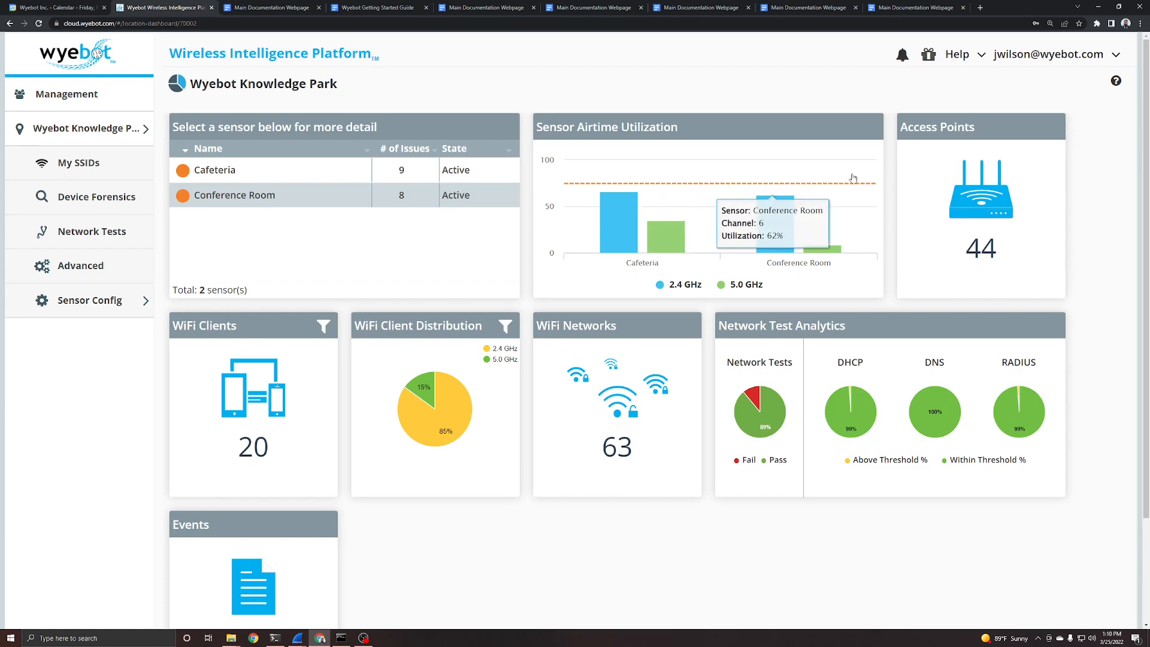
pyautogui.click(977, 60)
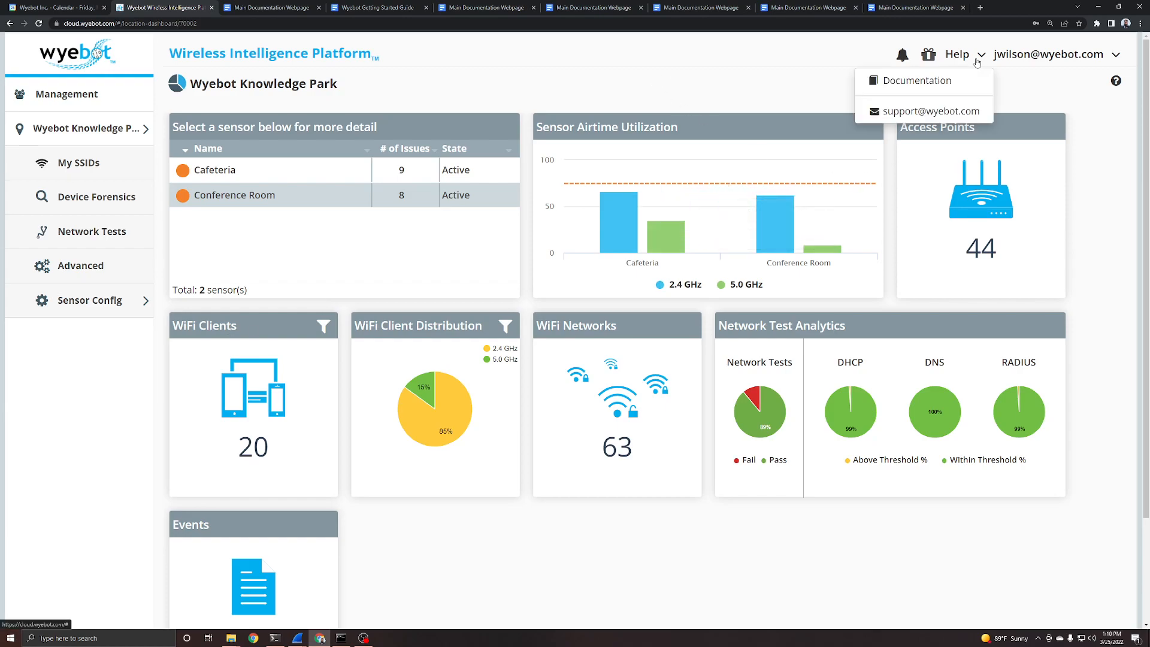
pyautogui.click(928, 82)
# - Skim the Main Documentation Webpage and close three surplus browser tabs, including the Wyebot Getting Started Guide
pyautogui.scroll(-8, 456, 307)
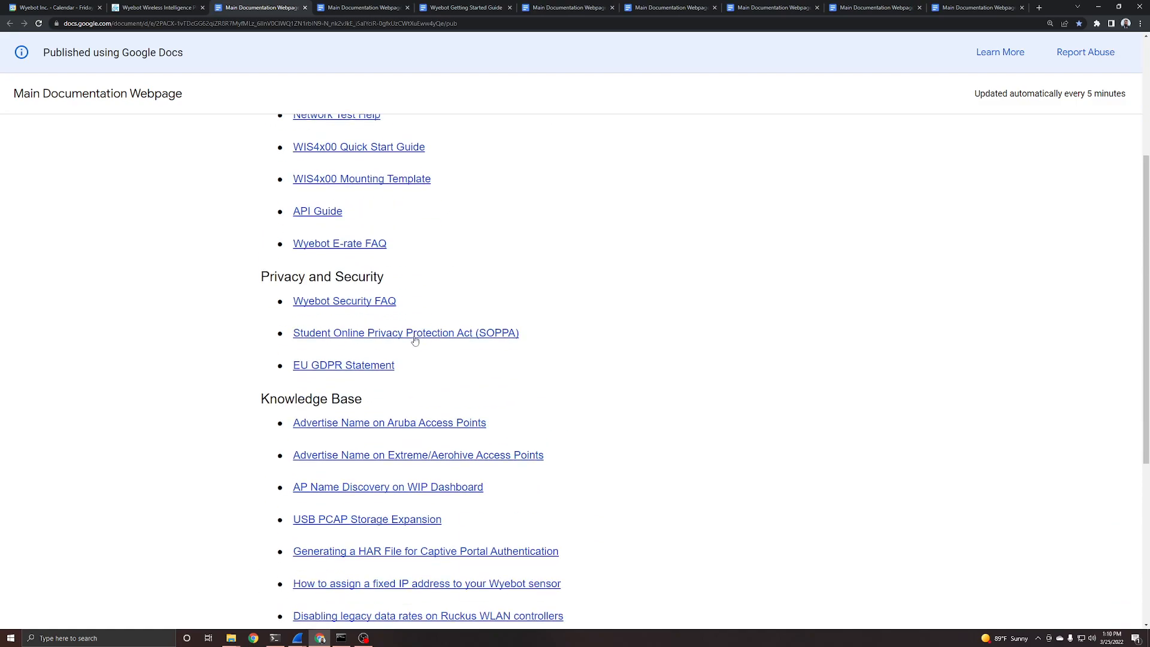
pyautogui.scroll(2, 436, 264)
pyautogui.click(407, 8)
pyautogui.click(407, 9)
pyautogui.click(407, 9)
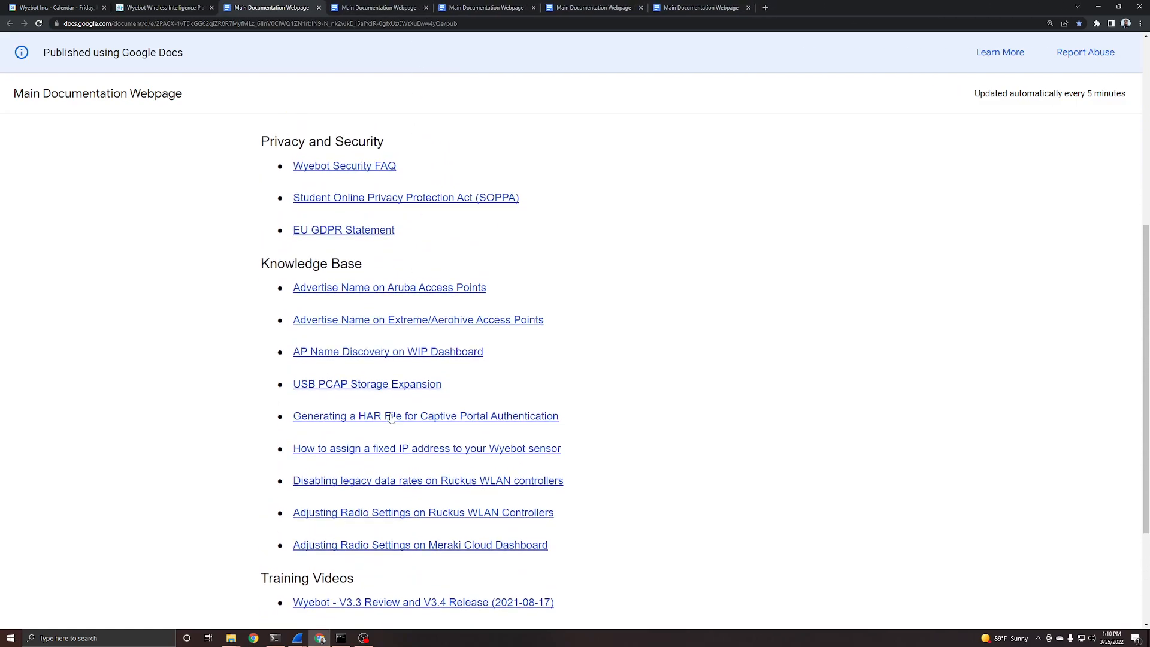
# - Examine the documentation page's Knowledge Base, Training Videos and support contact sections
pyautogui.scroll(-2, 601, 392)
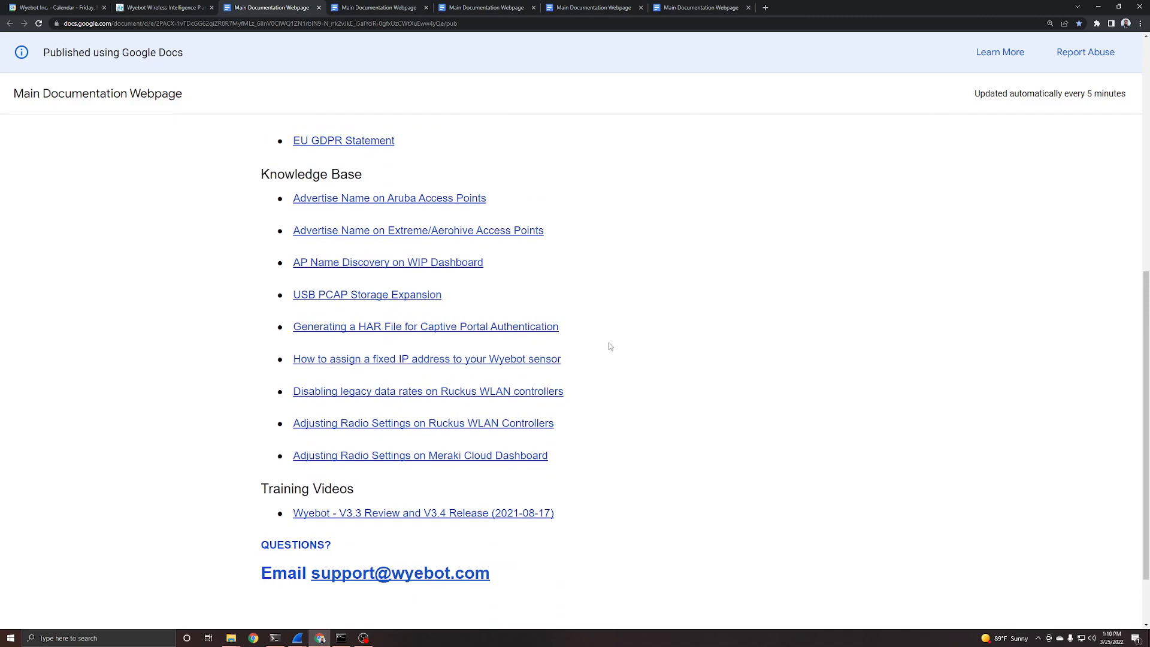
pyautogui.scroll(1, 670, 341)
pyautogui.scroll(1, 617, 342)
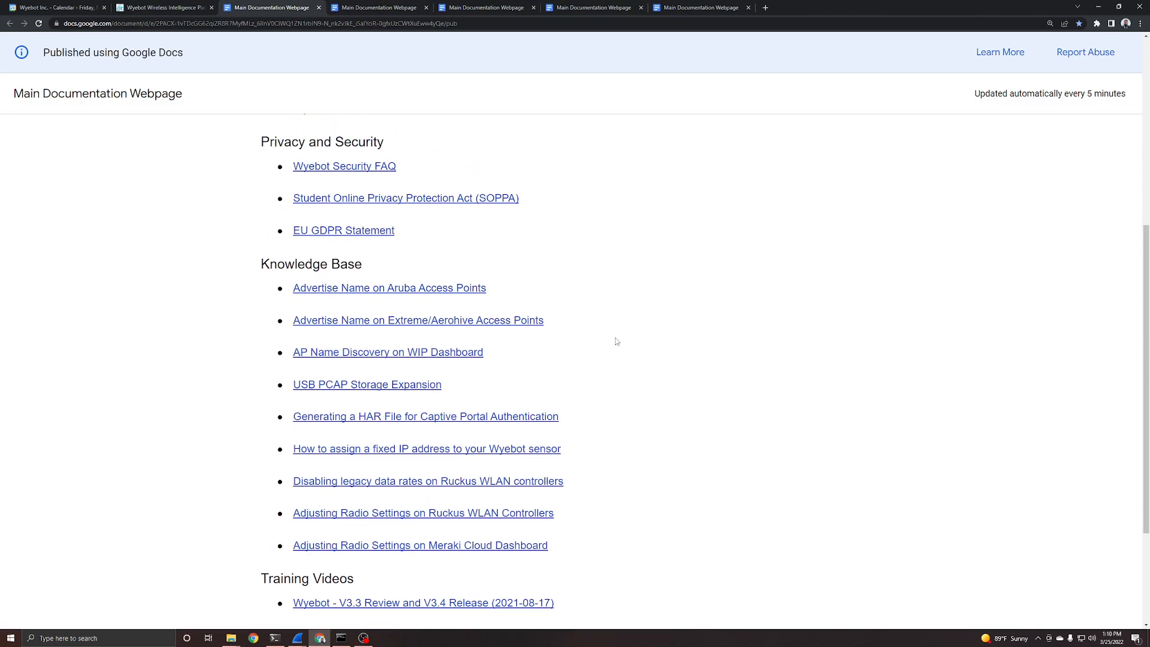
# - Switch back to the Wyebot dashboard, view the Help options including the support contact, and close them
pyautogui.click(139, 5)
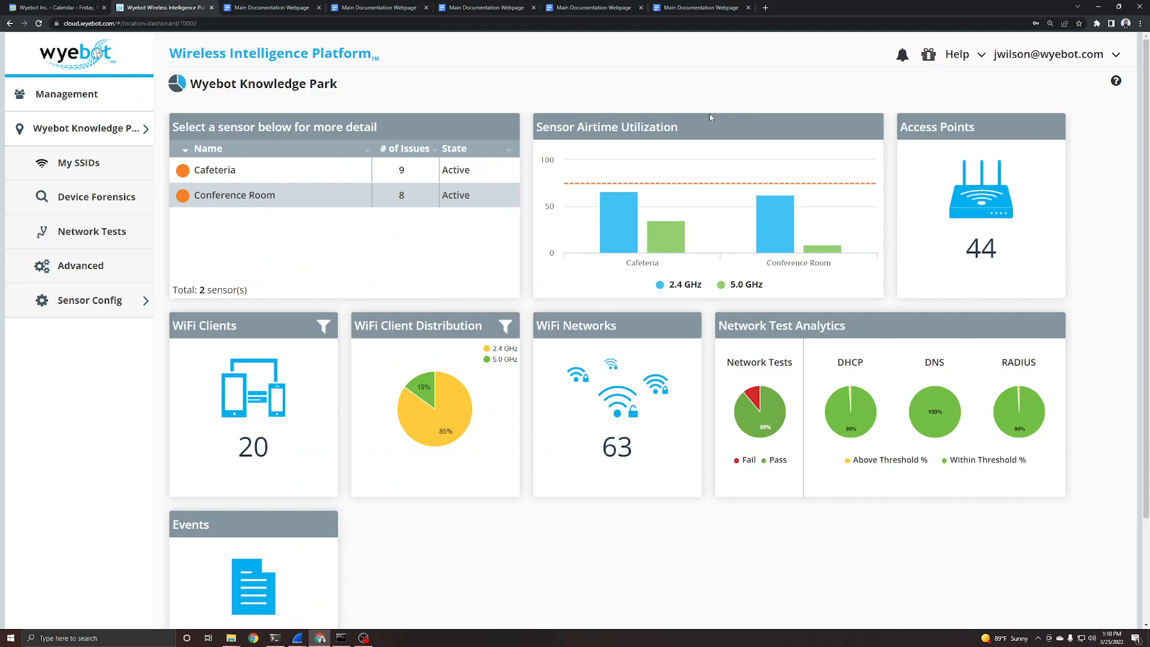
pyautogui.click(956, 58)
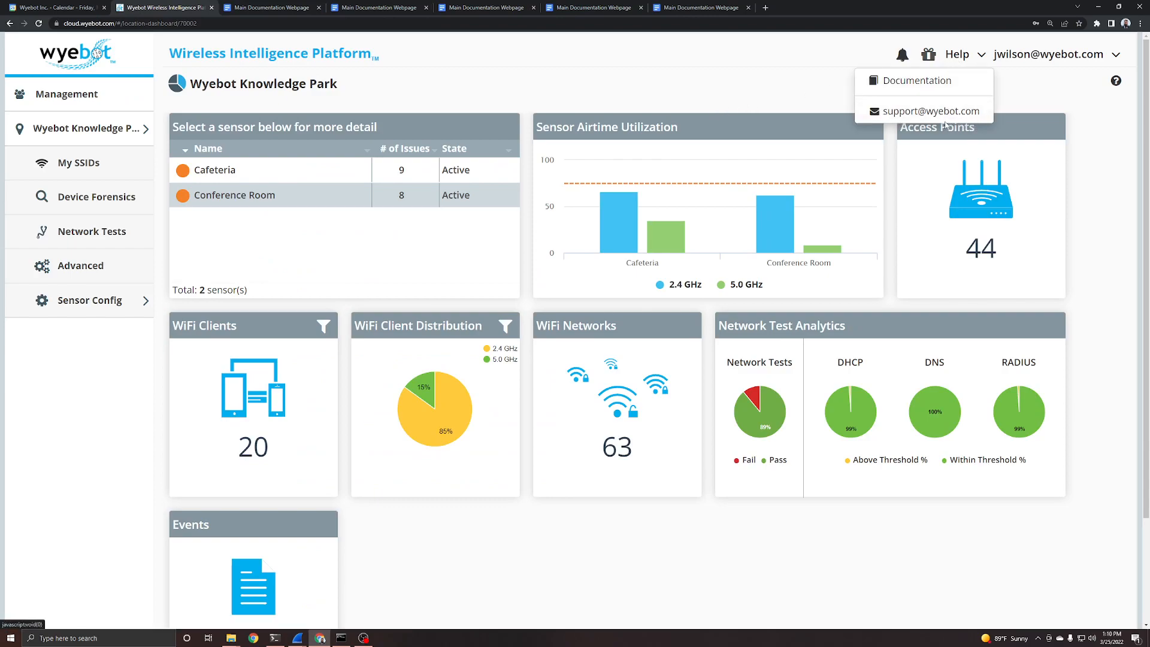
pyautogui.click(468, 83)
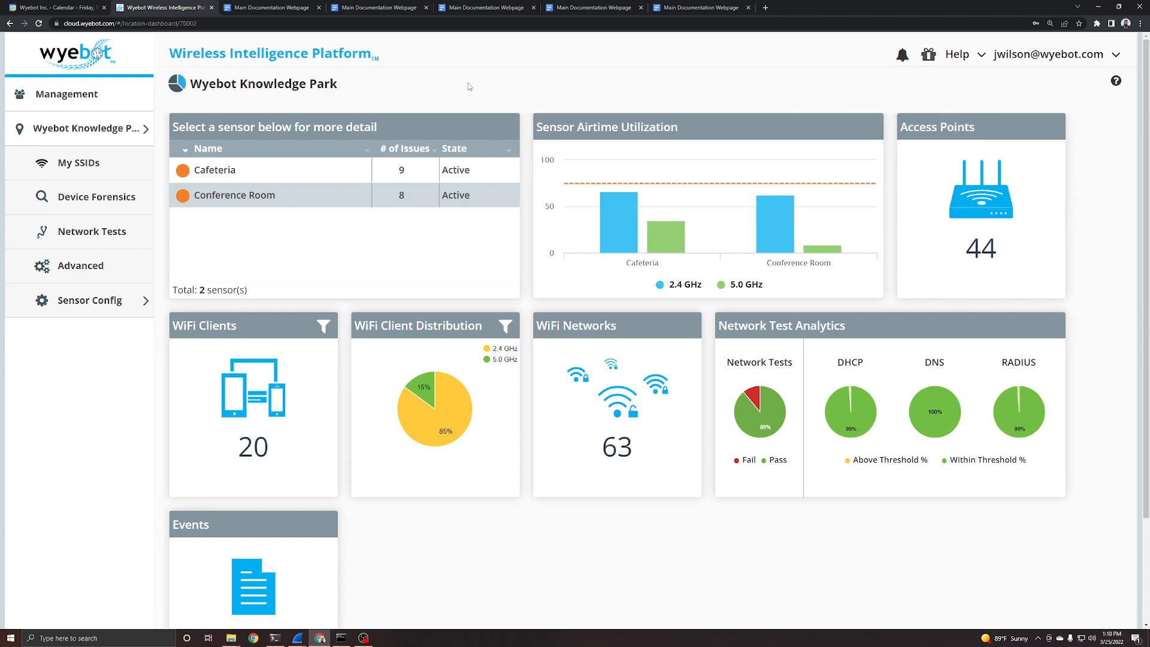